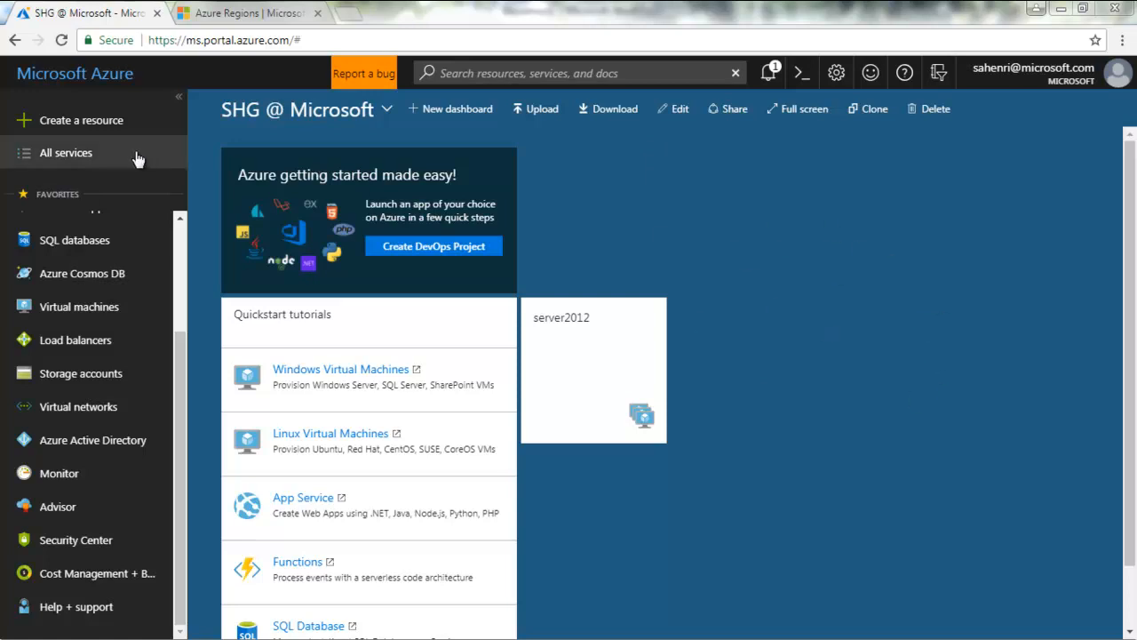
Open the New resource pane from 'Create a resource' in the left navigation
click(89, 129)
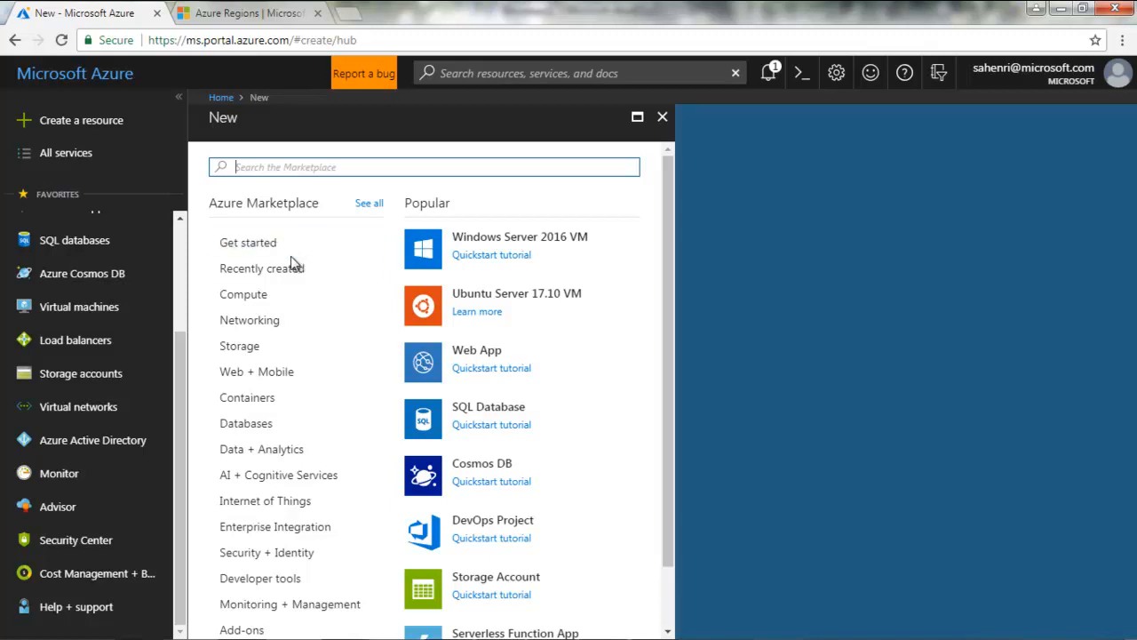
Show the featured Compute offerings, then open the full Azure Marketplace Everything listing
click(268, 303)
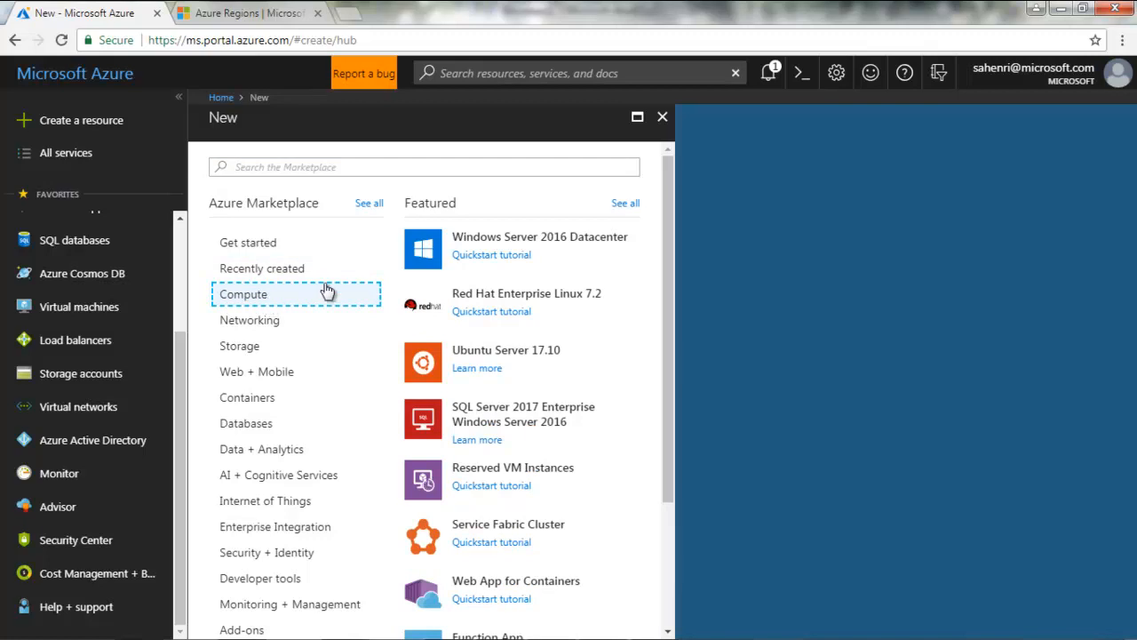
drag(668, 231, 669, 205)
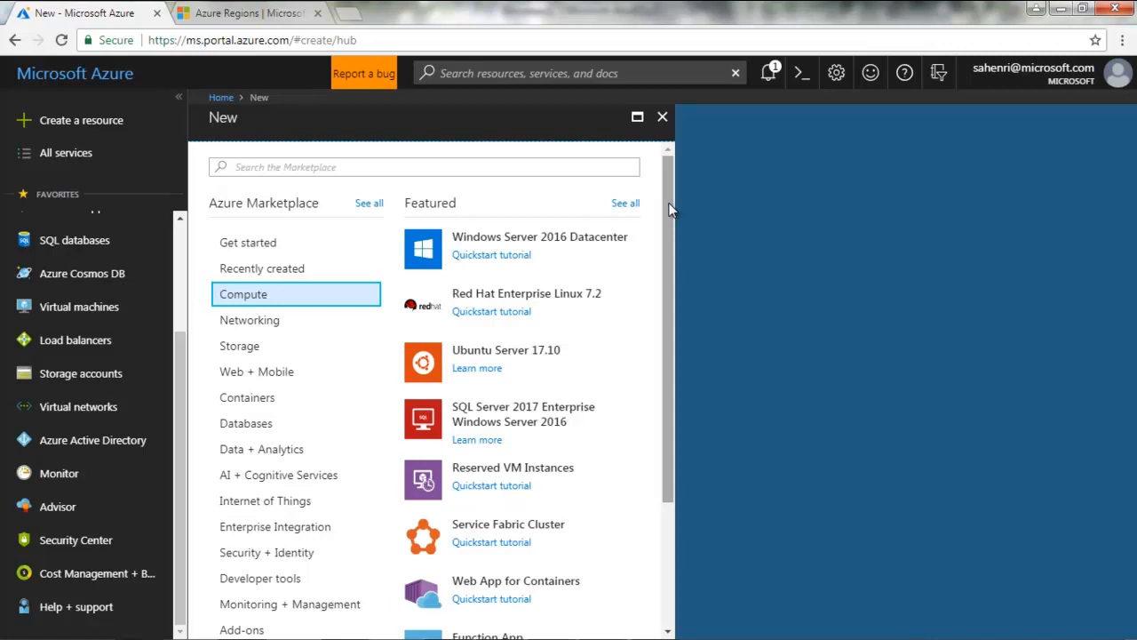
click(369, 204)
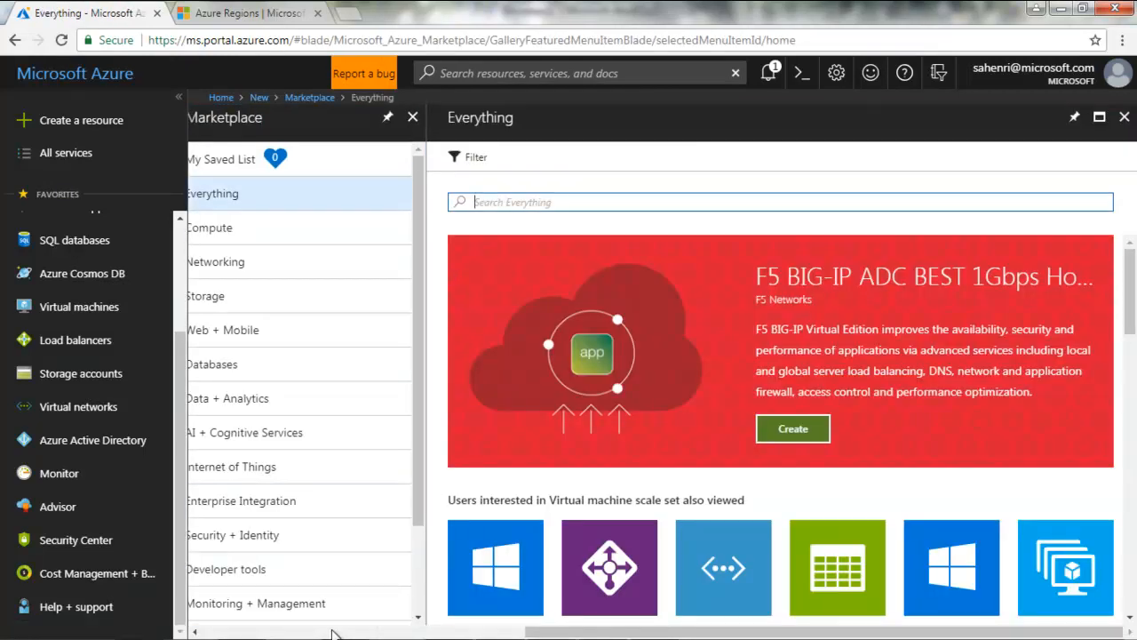
Pick Compute from the Marketplace category list to show Compute images
click(420, 459)
drag(421, 458, 416, 487)
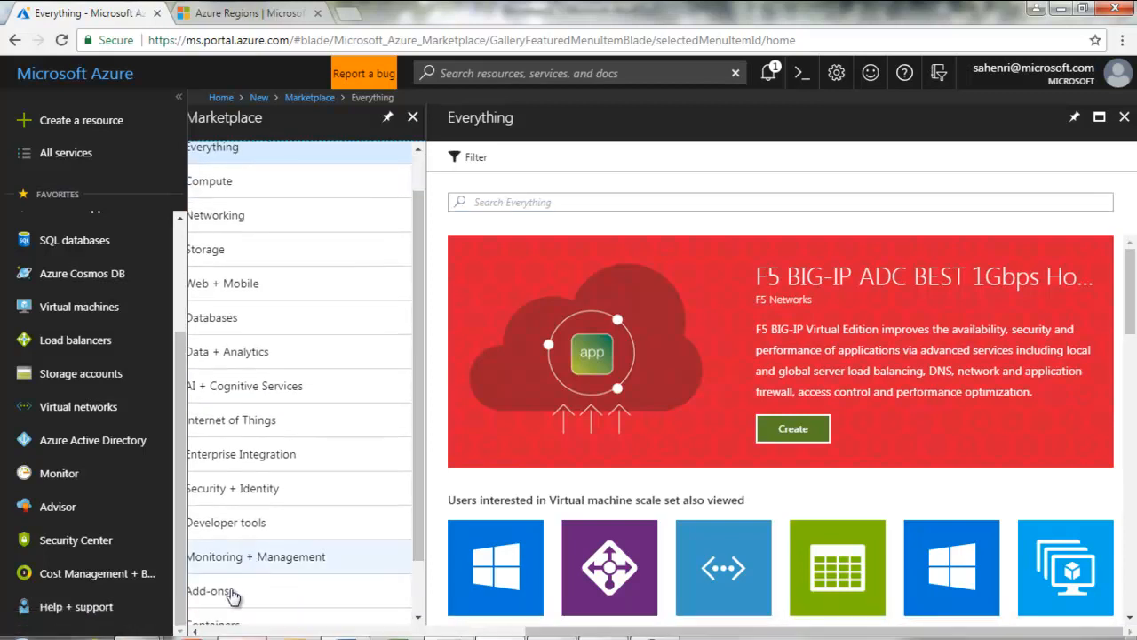
click(196, 633)
click(195, 633)
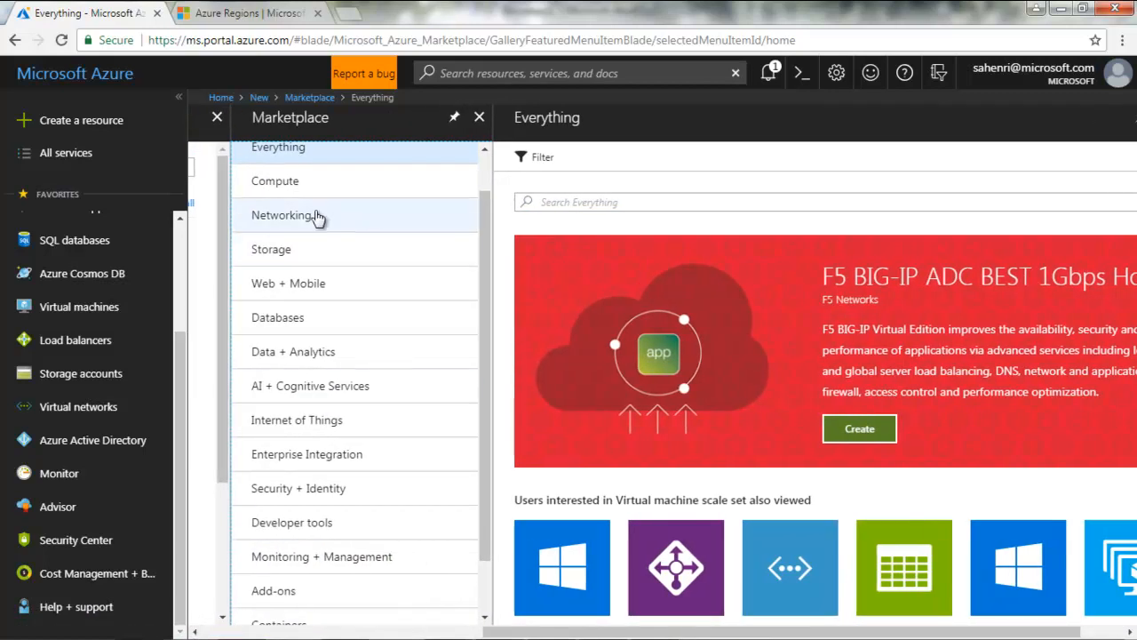
click(289, 184)
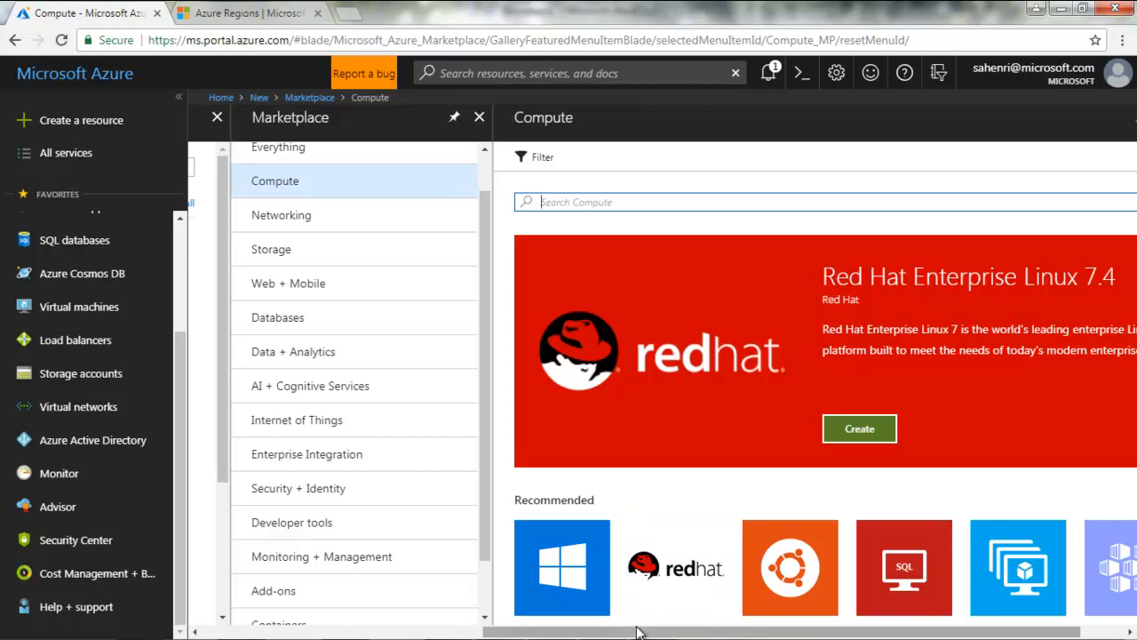
Open the Windows Server tile under Recommended to list its images
click(571, 569)
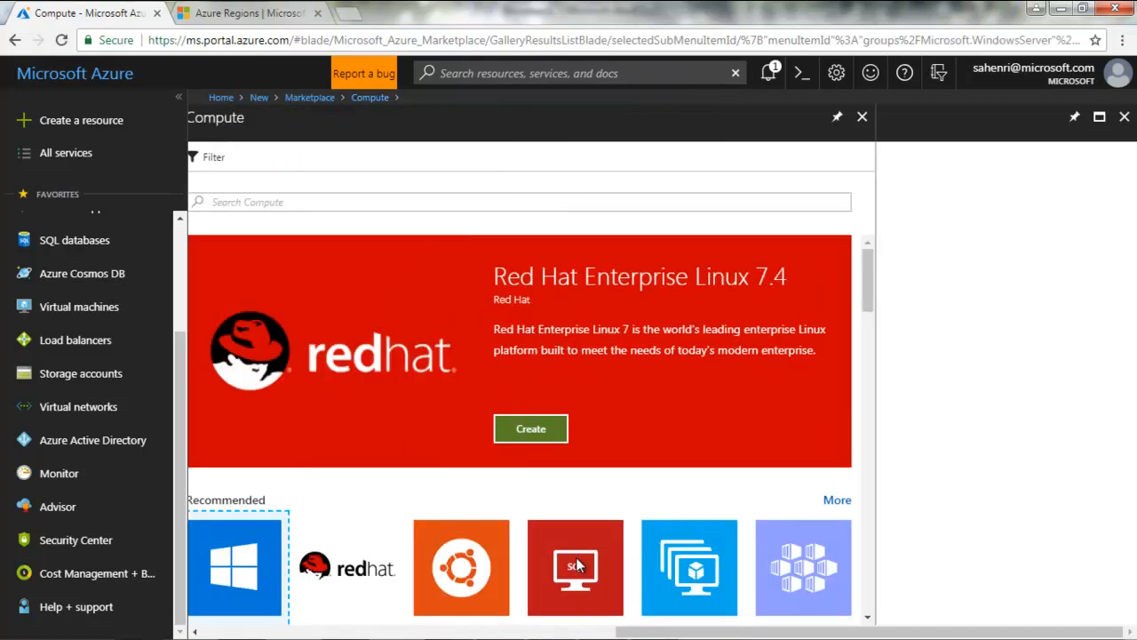
click(1065, 194)
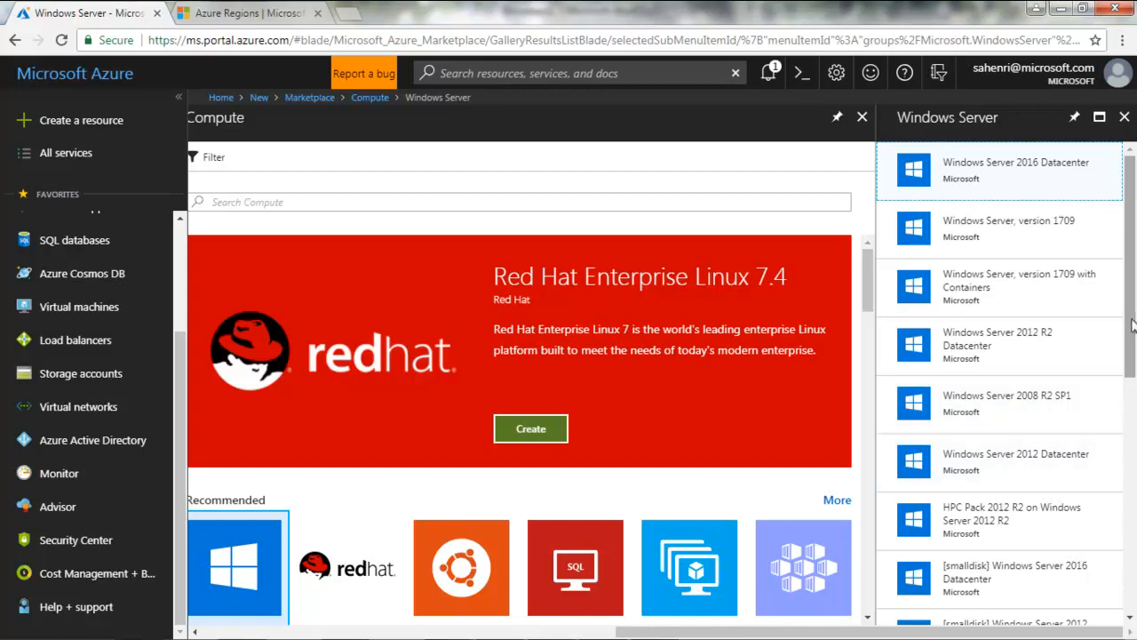
scroll(1130, 329, down, 2)
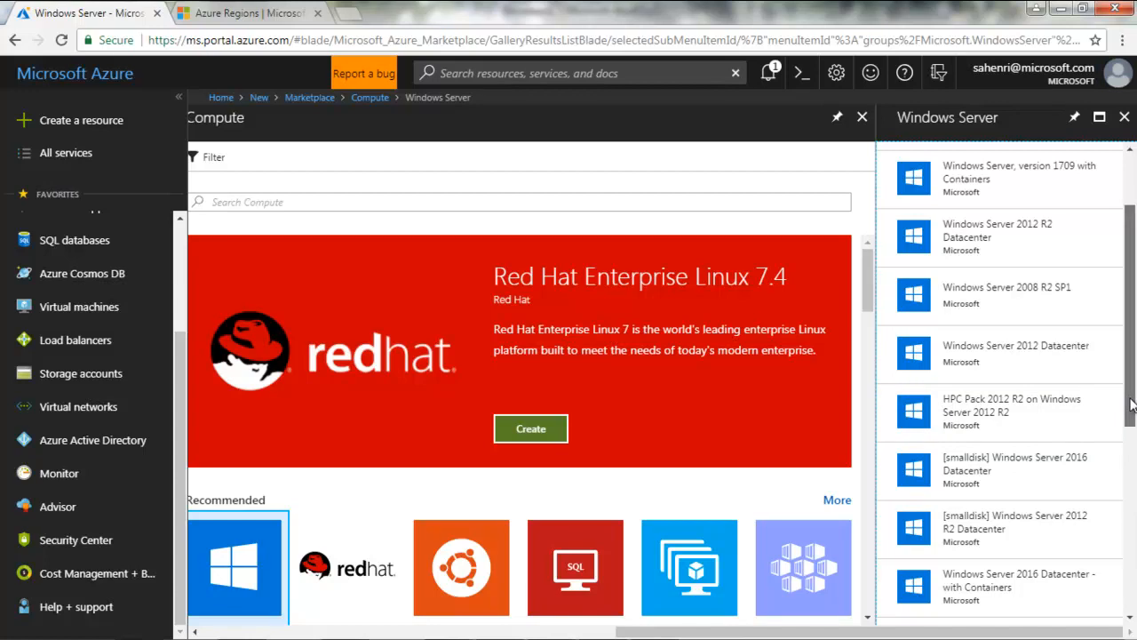
scroll(1131, 413, down, 2)
drag(1131, 413, 1123, 487)
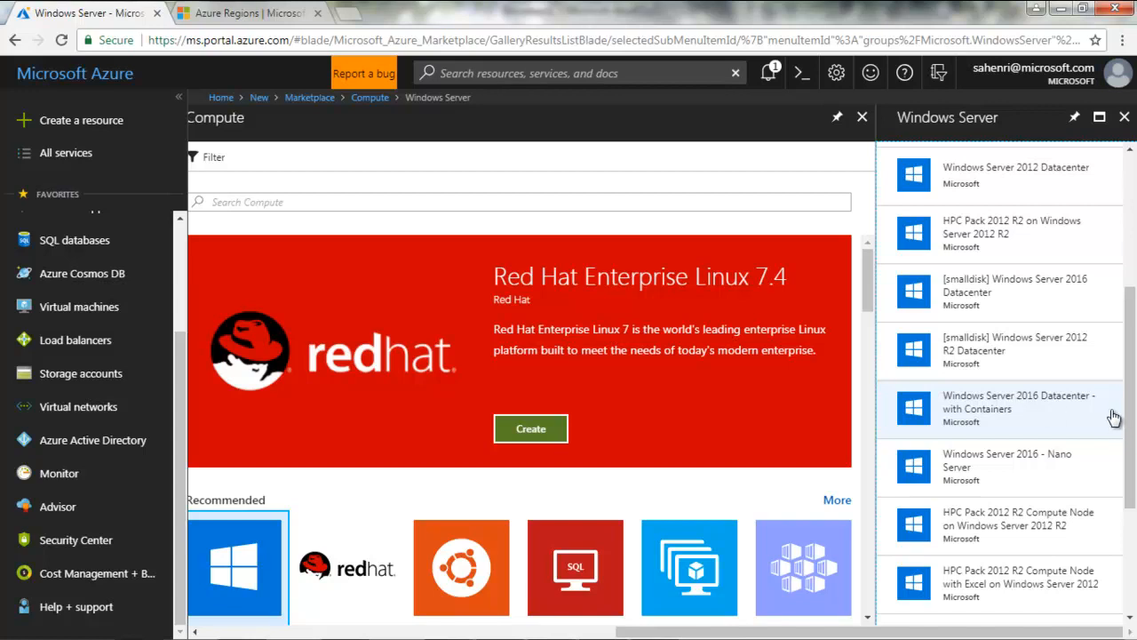
scroll(1124, 496, down, 2)
drag(1122, 490, 1110, 585)
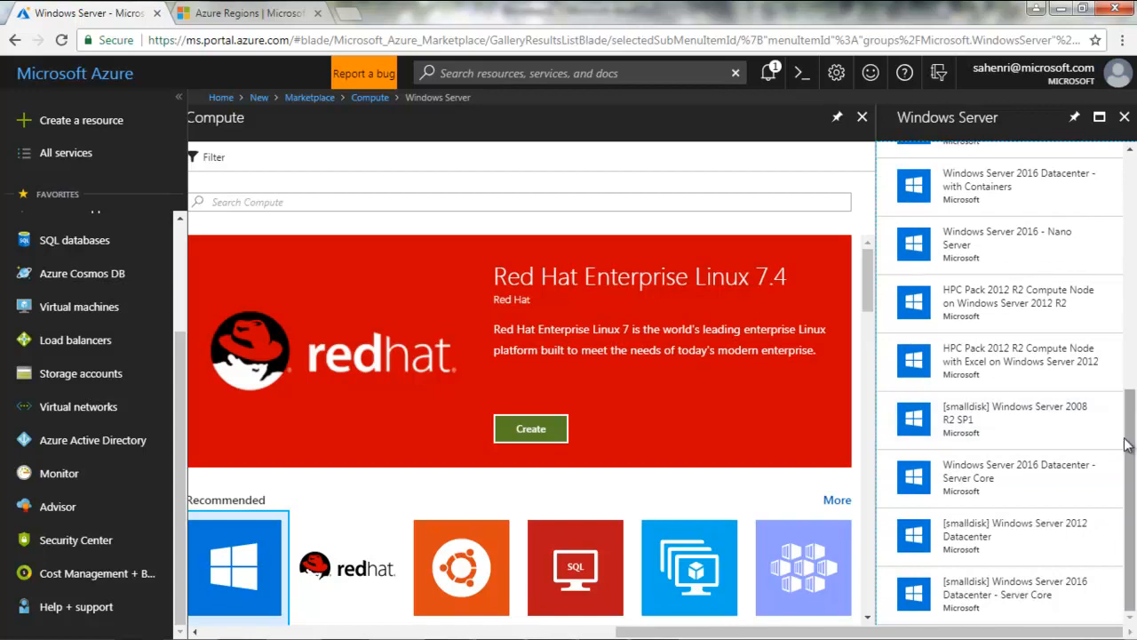
drag(1130, 439, 1129, 210)
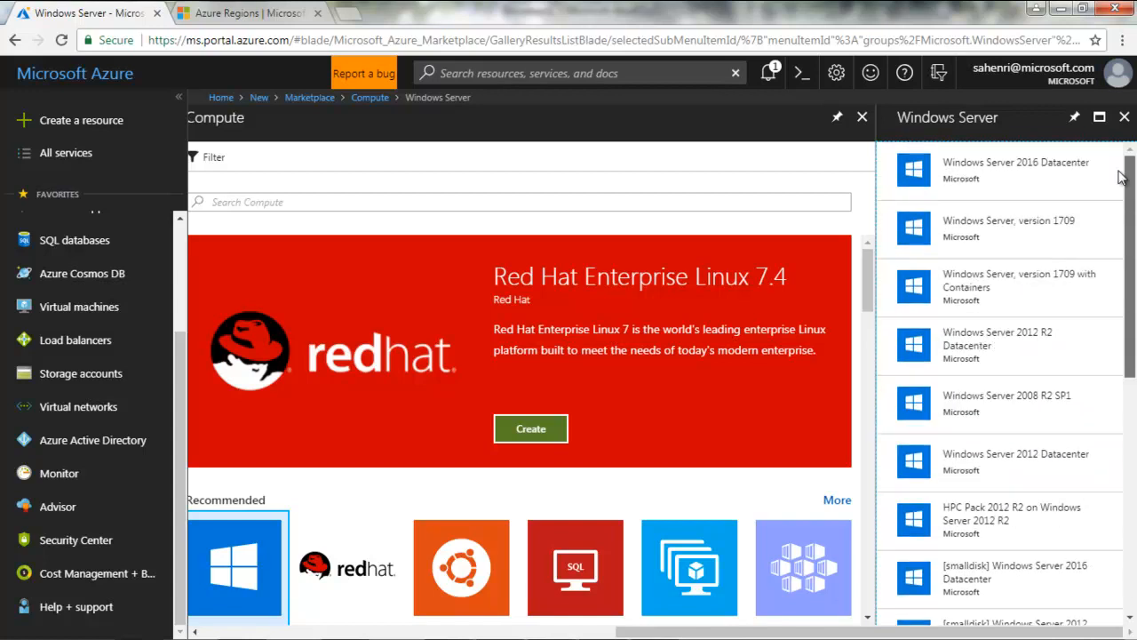
Choose Windows Server 2016 Datacenter, keep Resource Manager deployment, and start creating the VM
click(982, 185)
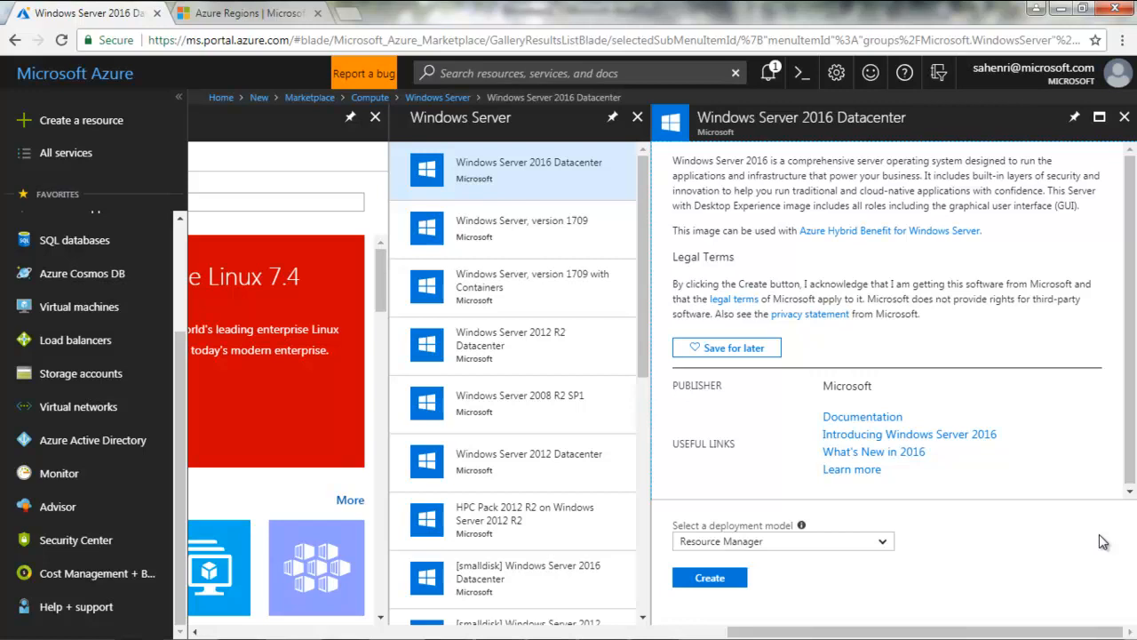
click(883, 544)
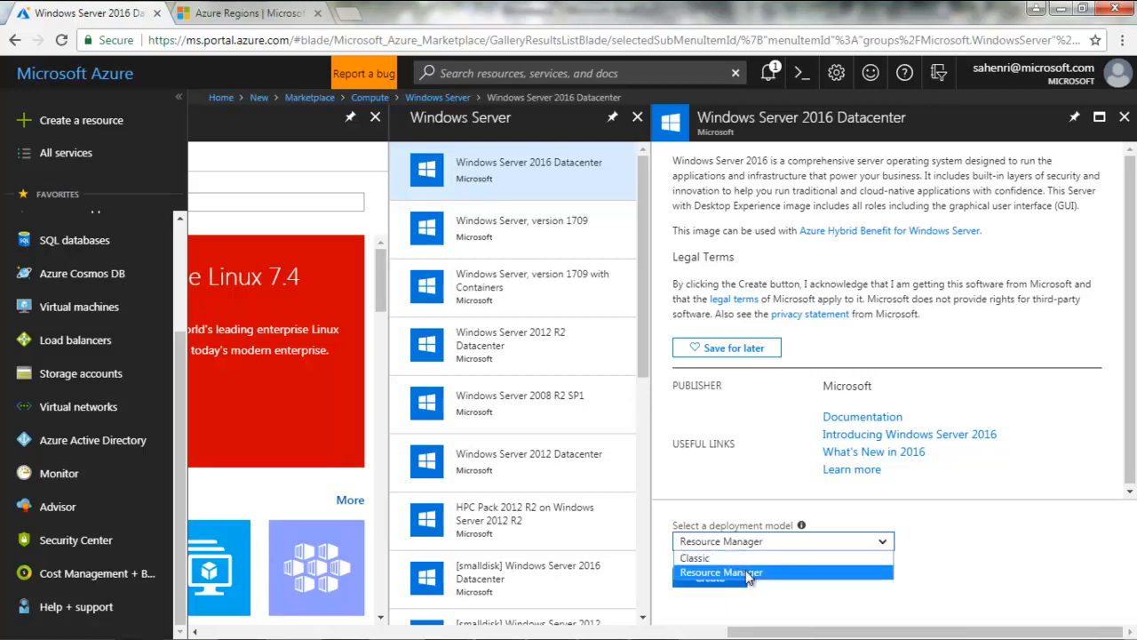
click(751, 573)
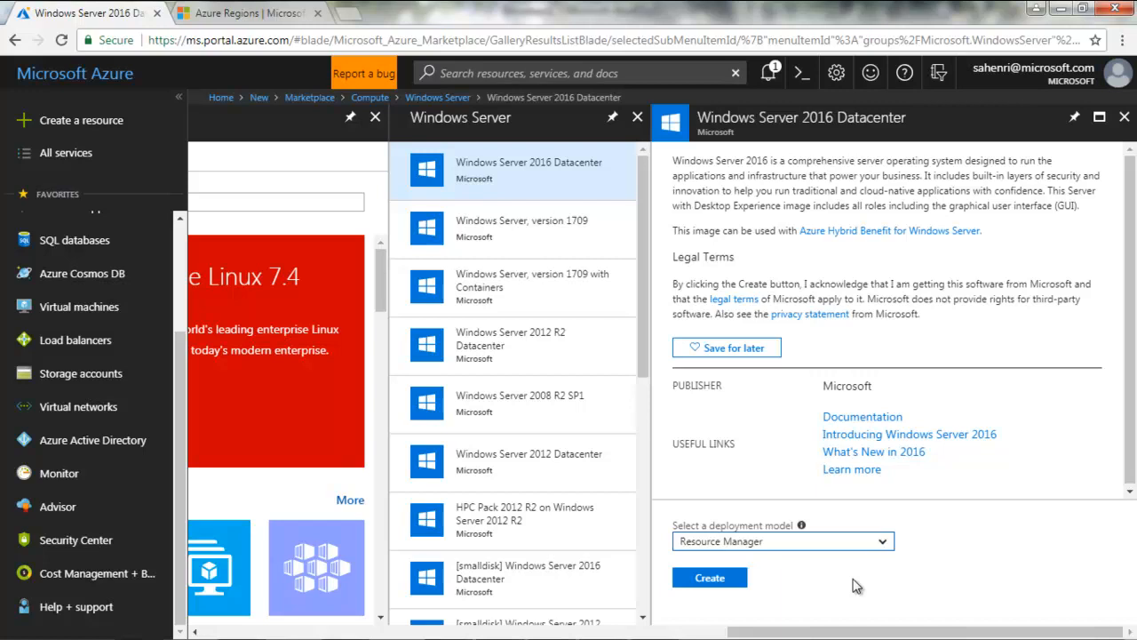
click(882, 542)
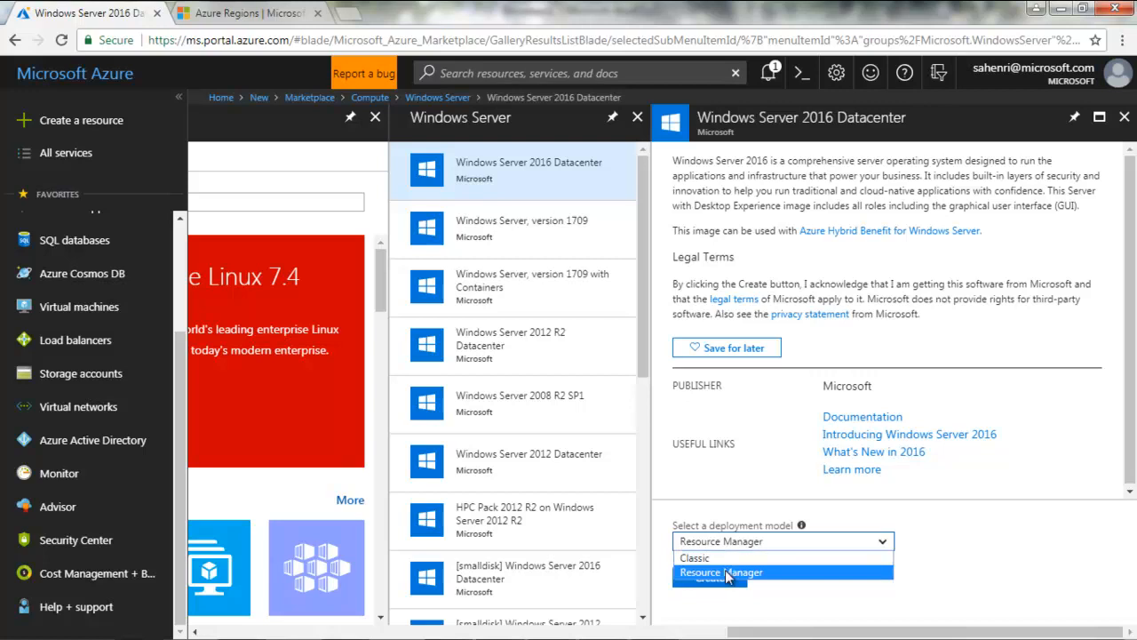
click(1040, 579)
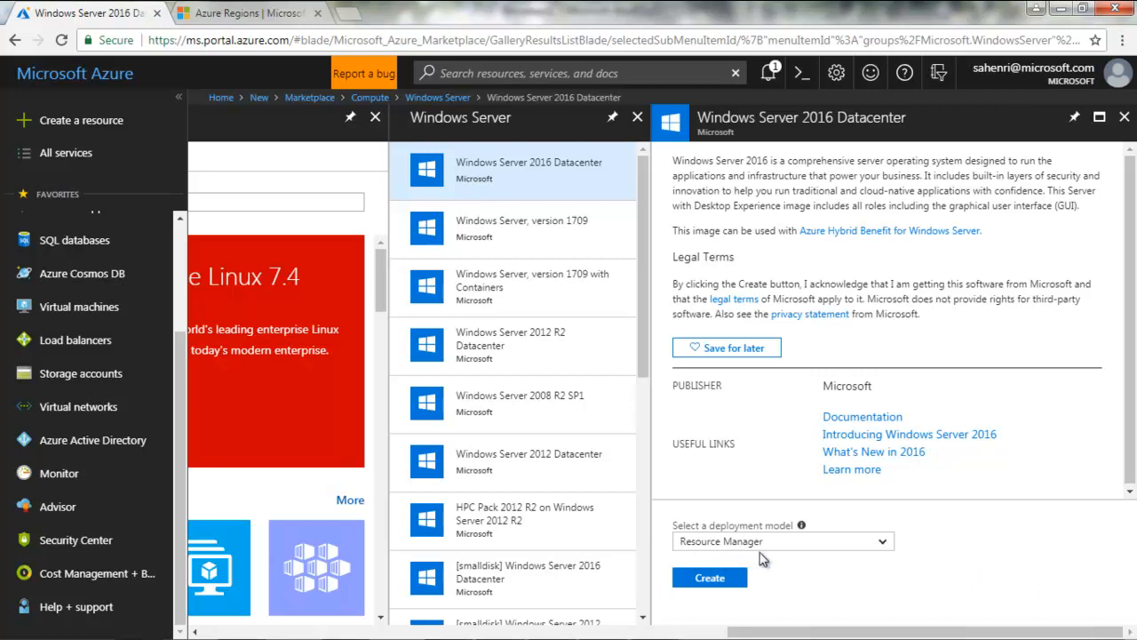
click(717, 576)
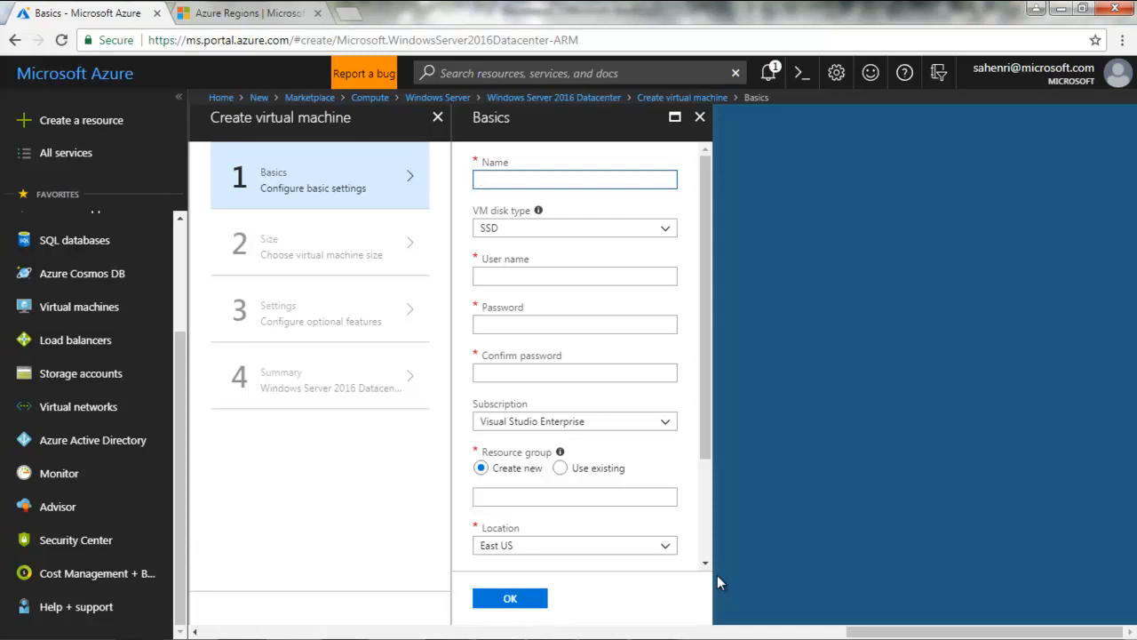
Name the VM srv2k16-test, trimming an over-long entry to fit 15 characters
text(srv)
text(2k16)
text(qqqqqqqqqqq)
click(686, 215)
mouse_move(672, 182)
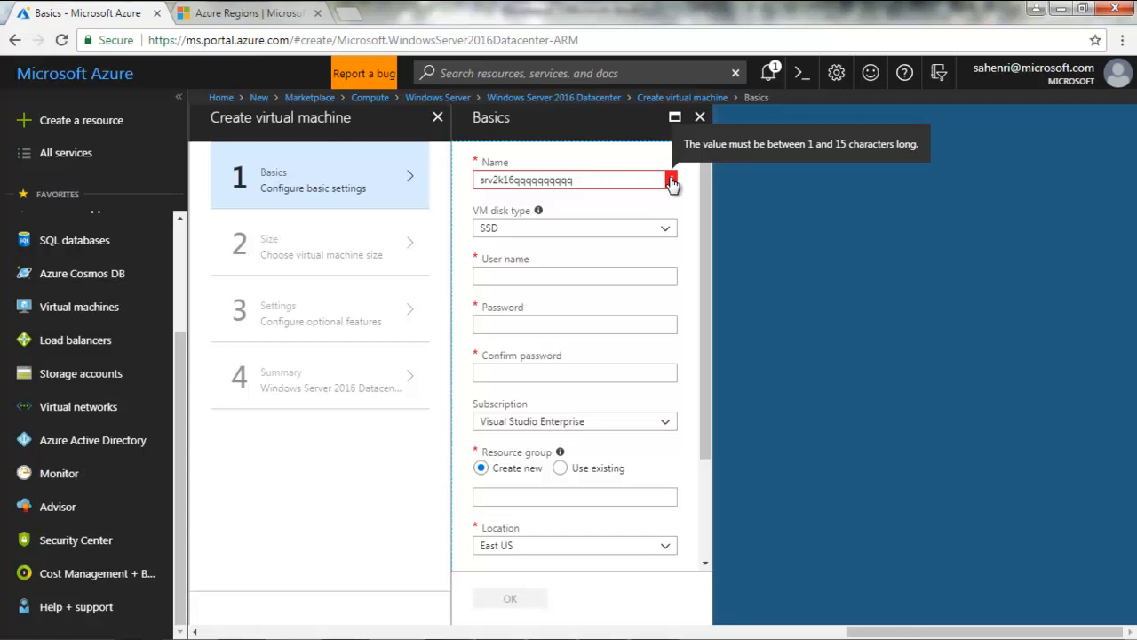
click(601, 183)
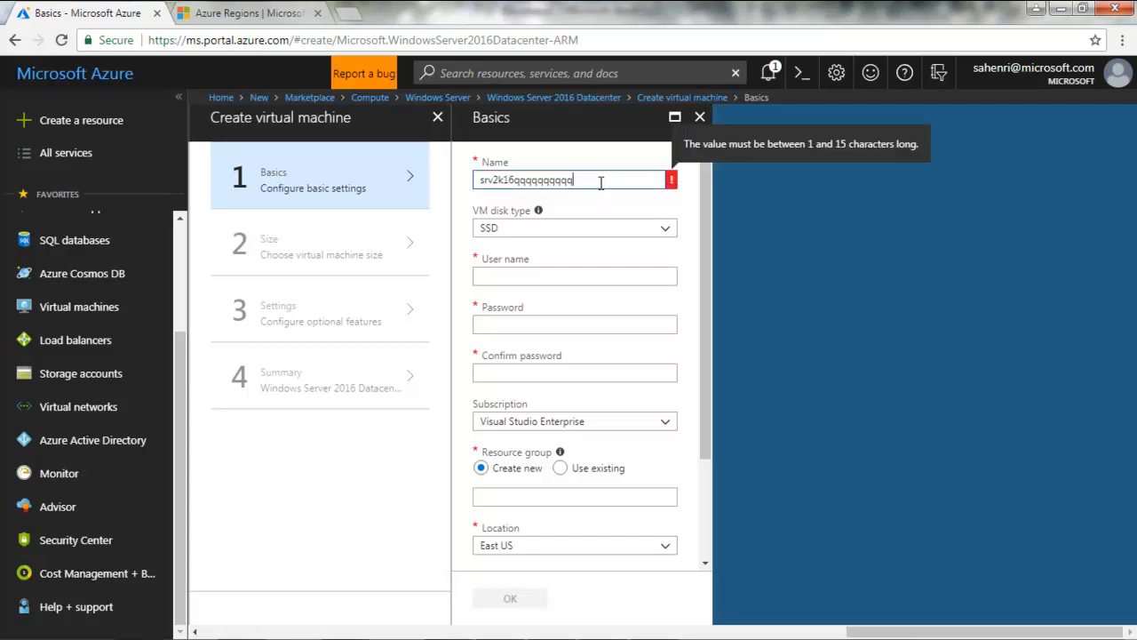
key(BackSpace)
key(BackSpace)
key(BackSpace)
key(BackSpace)
key(BackSpace)
key(BackSpace)
key(BackSpace)
key(BackSpace)
key(BackSpace)
key(BackSpace)
text(-test)
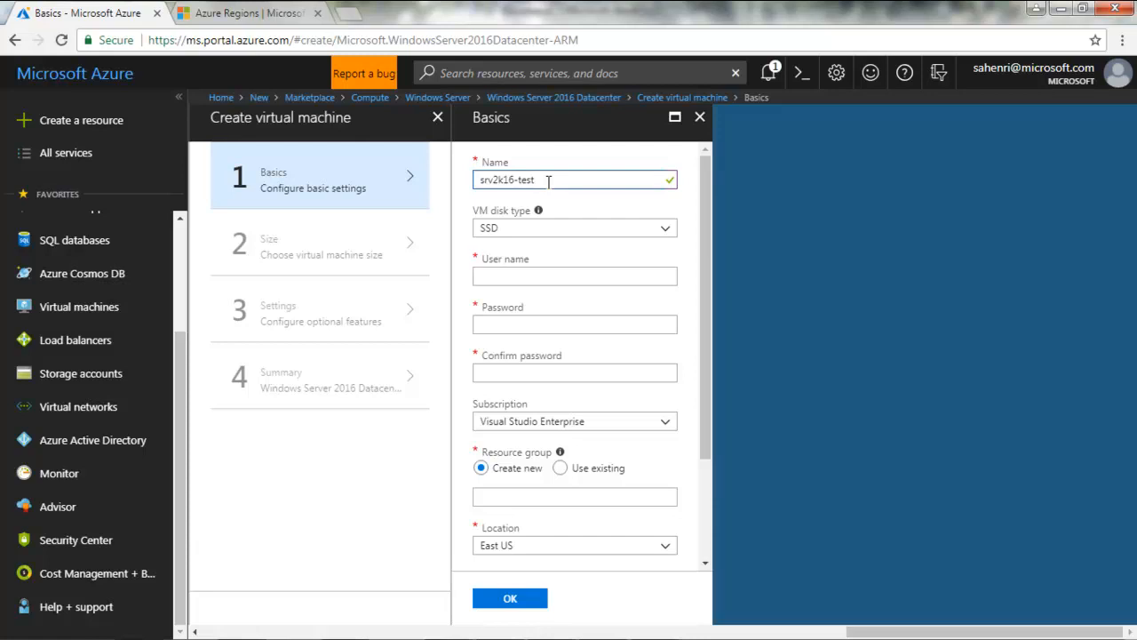
Show the SSD and HDD options in the VM disk type dropdown
click(665, 233)
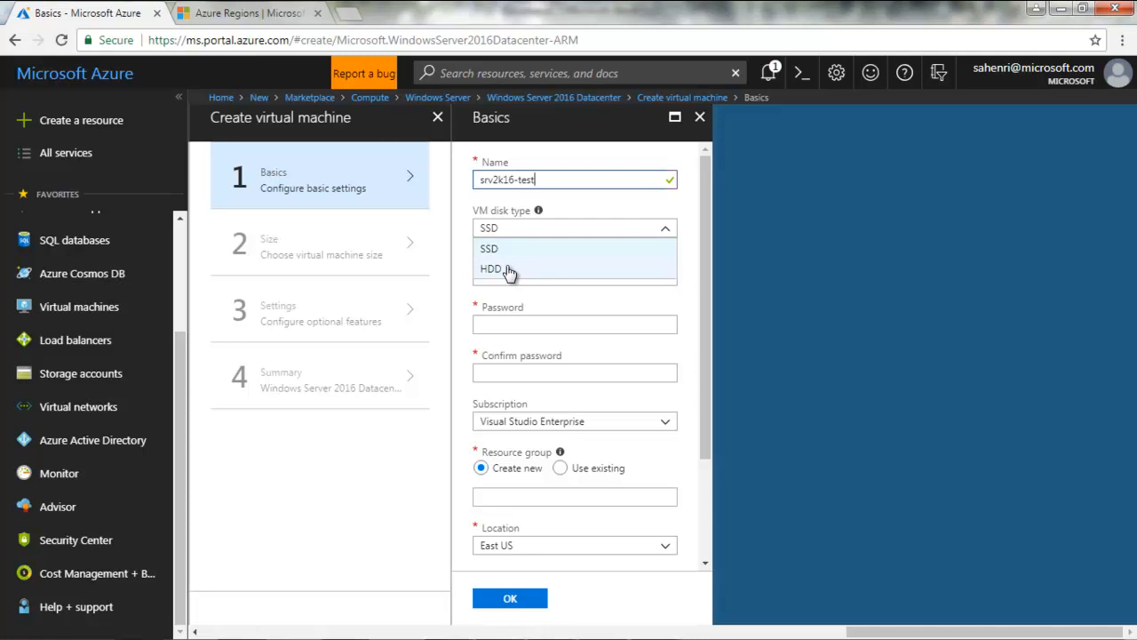
Set the VM disk type to HDD and enter the administrator user name
click(500, 270)
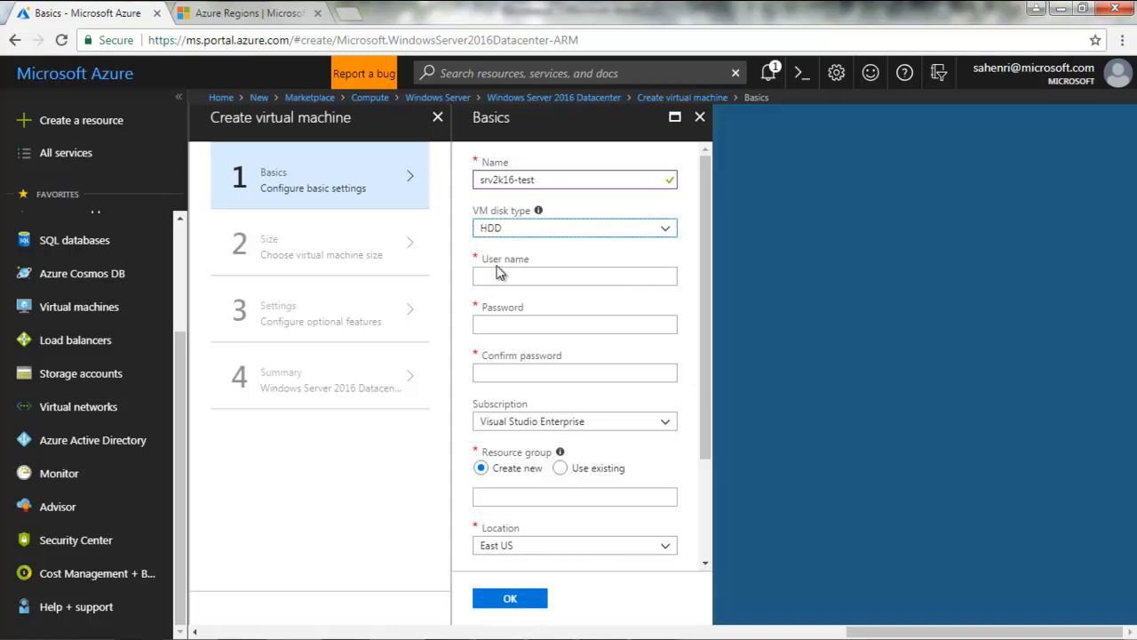
click(497, 278)
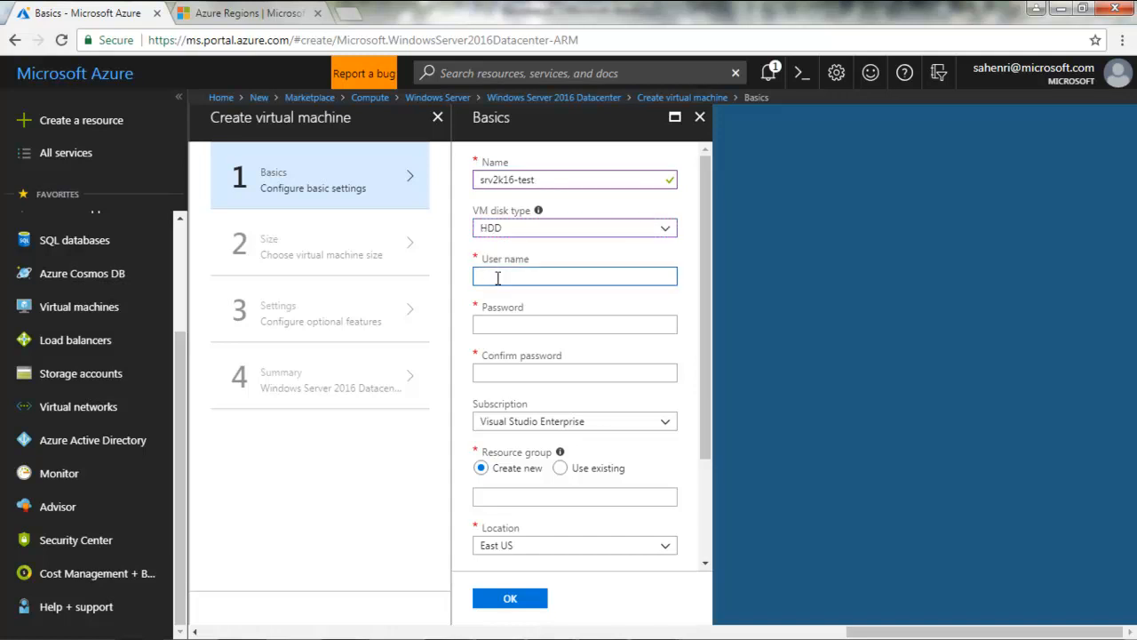
text(sysadmin)
Enter the administrator password and retype the confirmation until both match
click(509, 322)
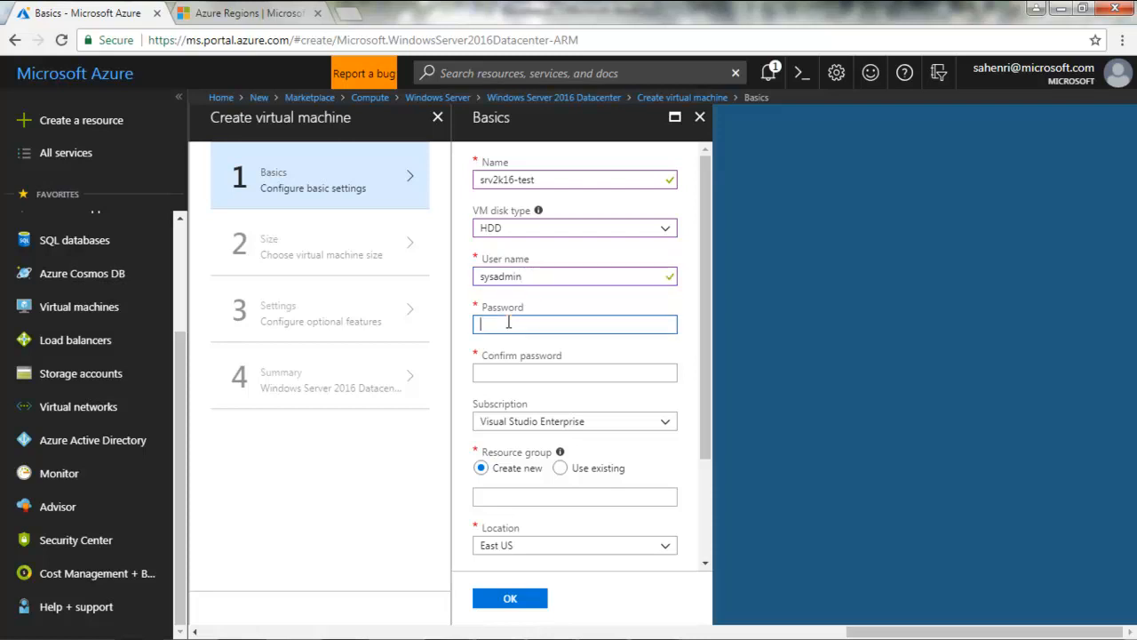
text(P@ssw0rd)
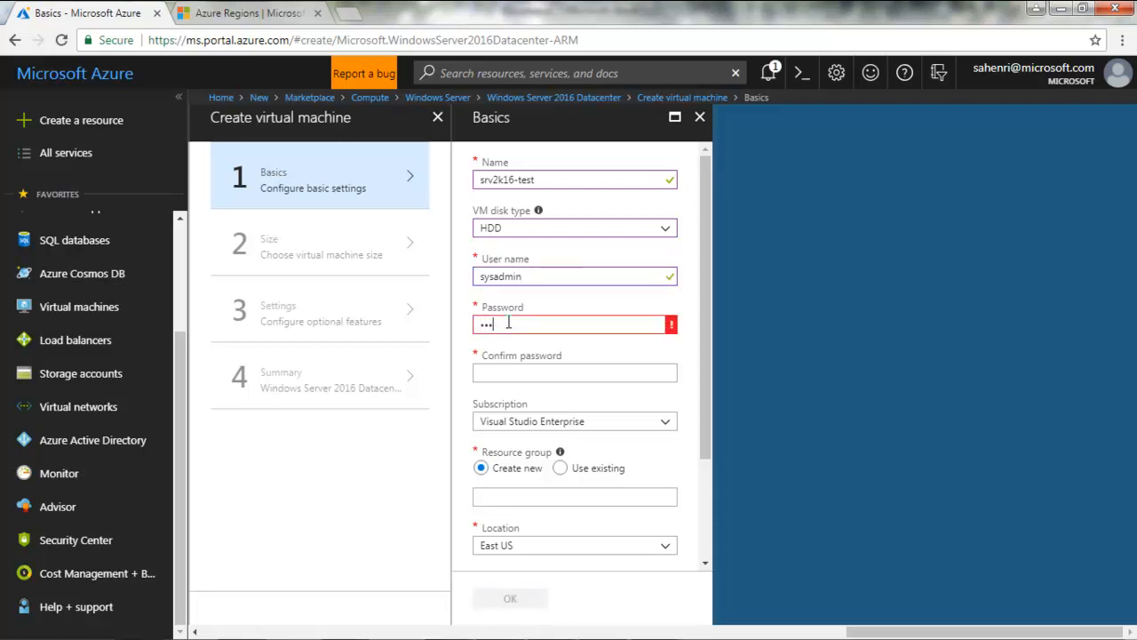
text(1234)
click(493, 375)
text(P@ssw0rd1234)
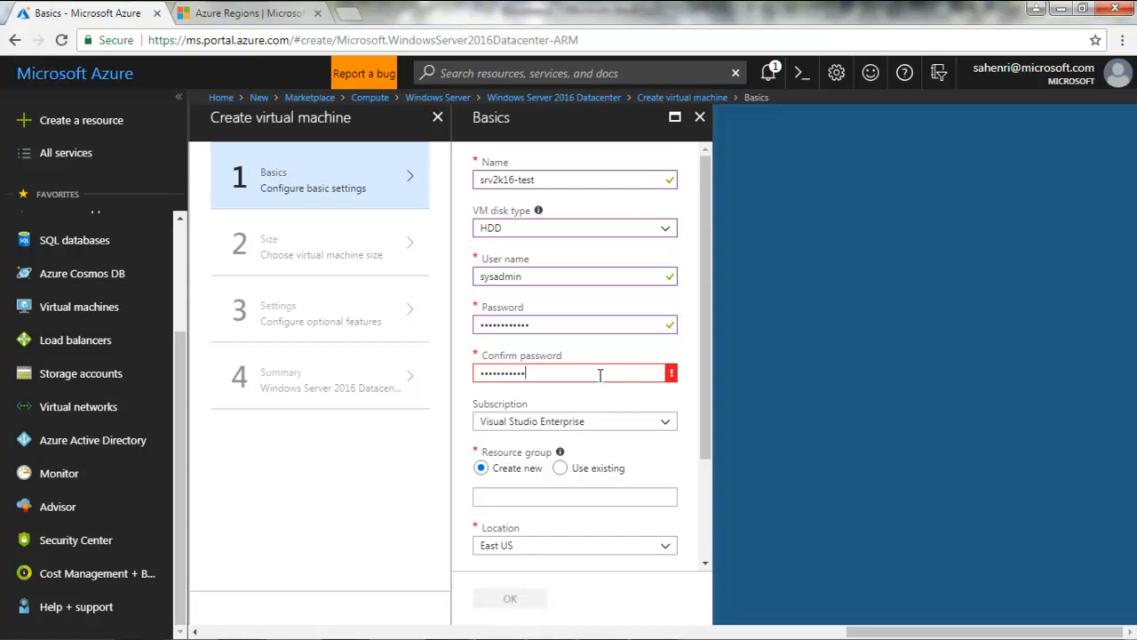
drag(575, 374, 478, 373)
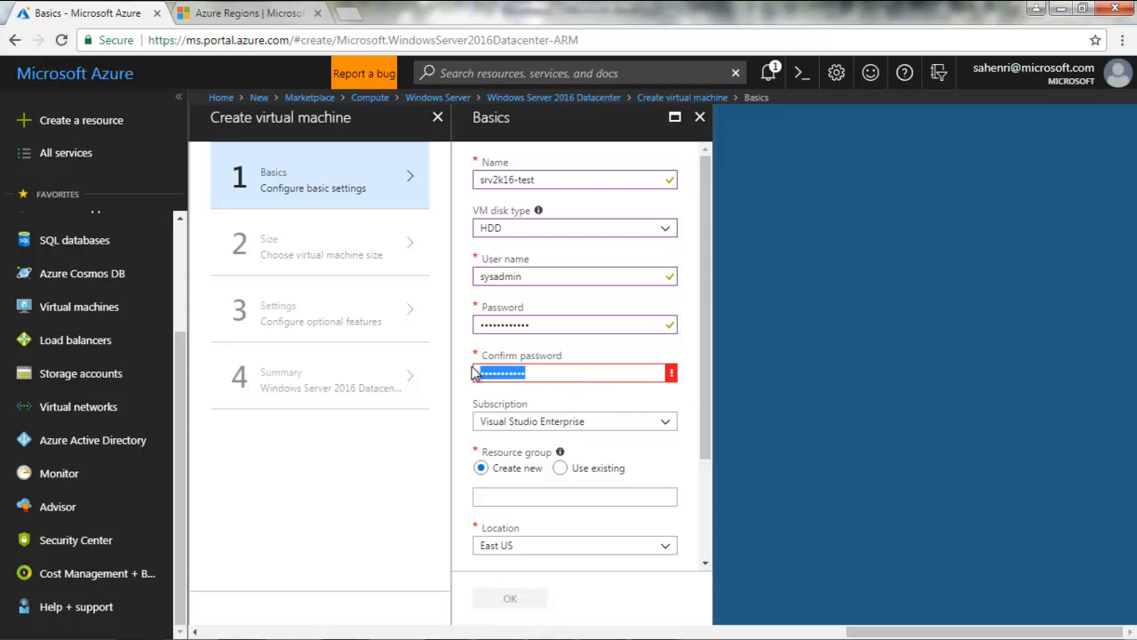
text(••)
key(BackSpace)
key(BackSpace)
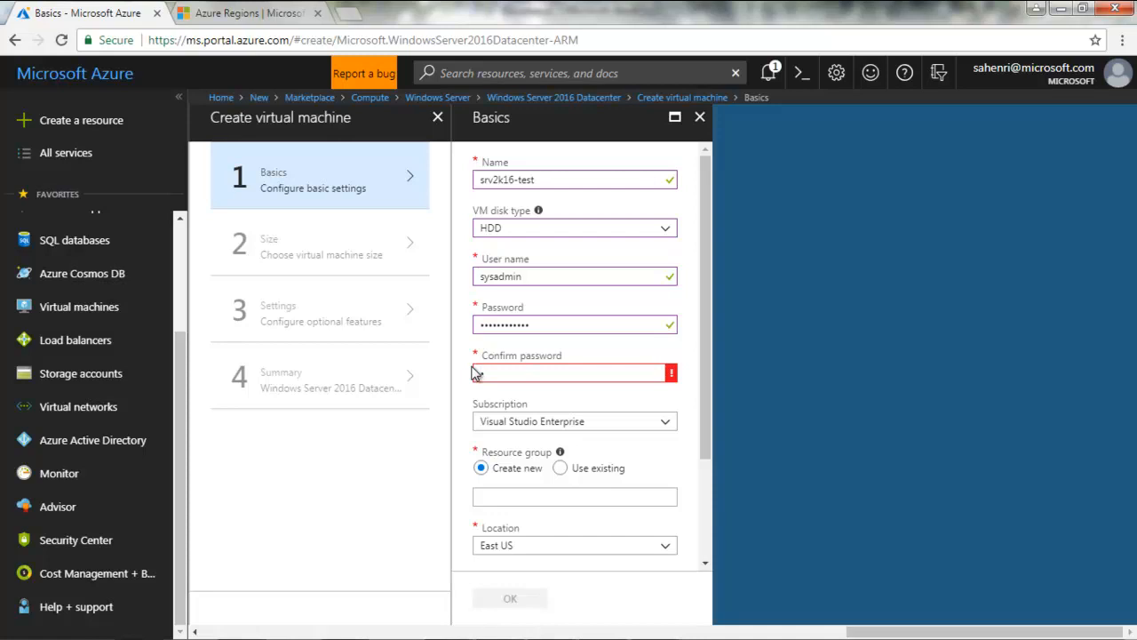
text(••••••••••••)
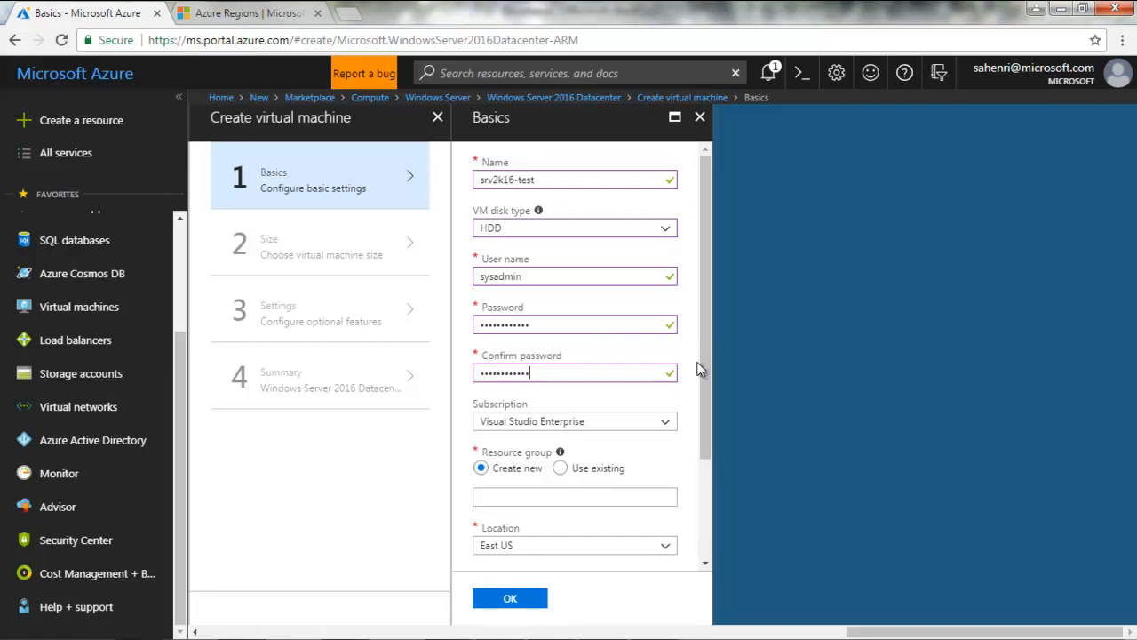
click(666, 424)
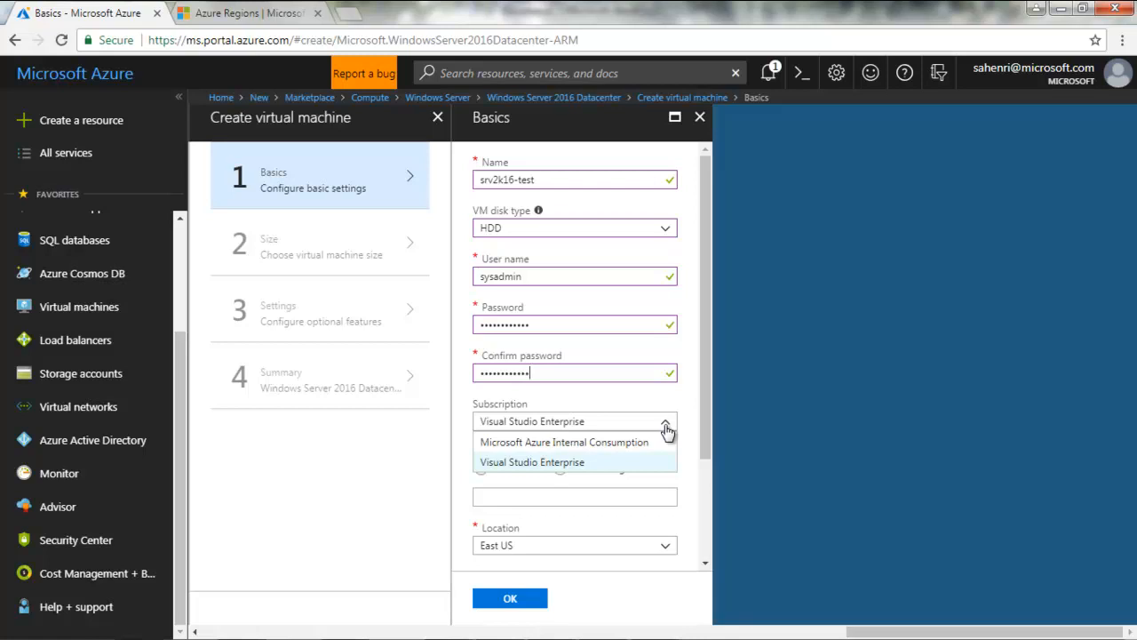
Choose Visual Studio Enterprise as the VM's subscription
click(574, 463)
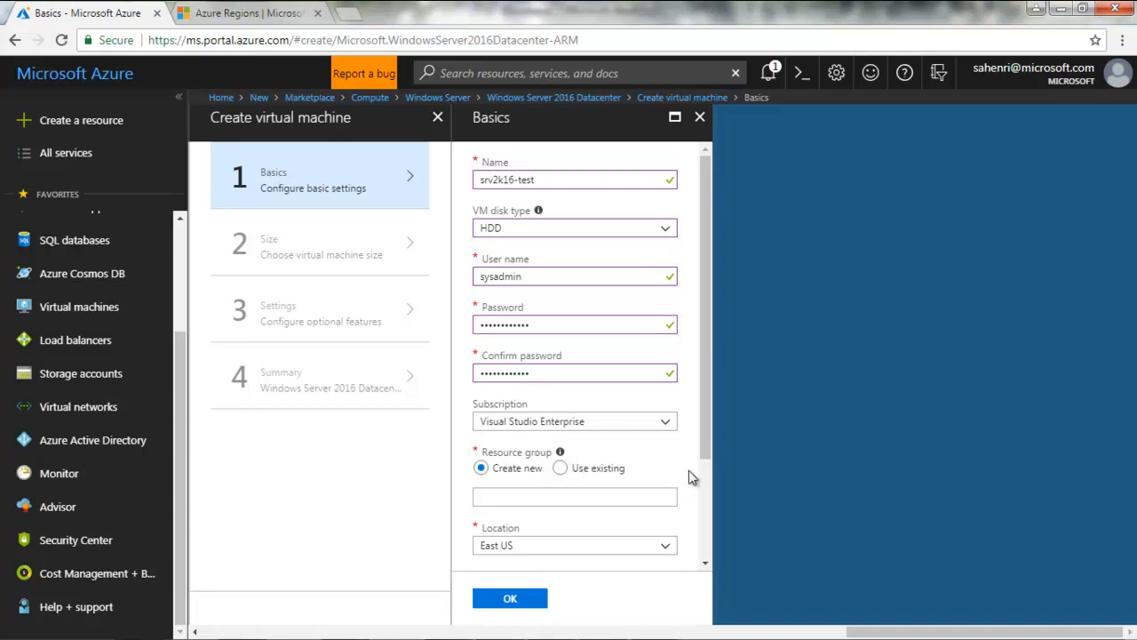
drag(708, 446, 703, 501)
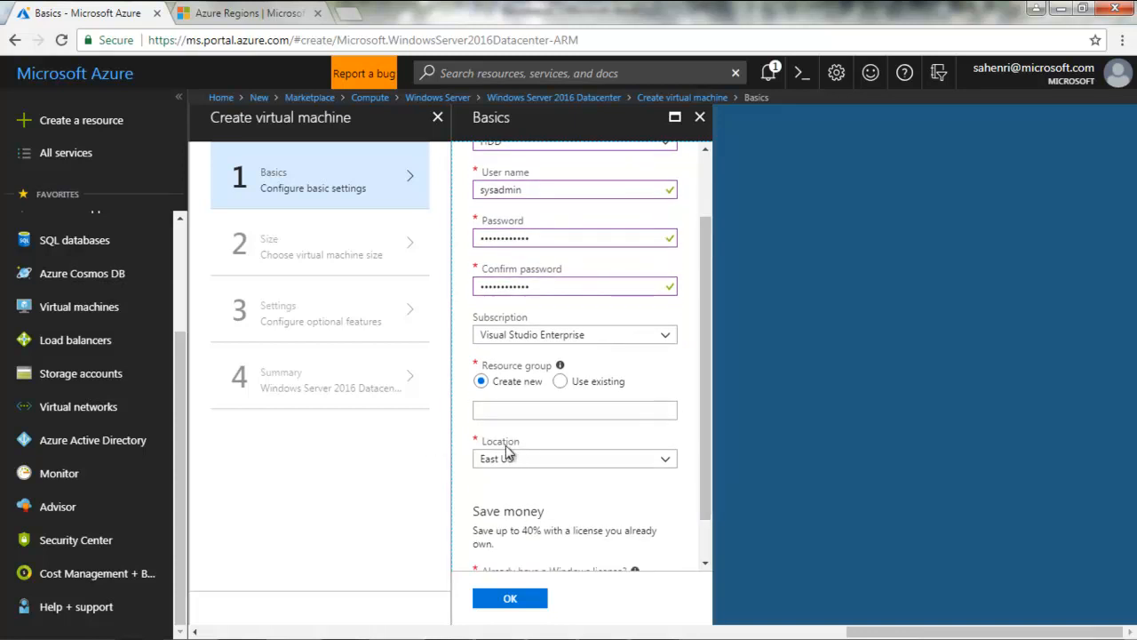
Enter srv2k16-rg as the new resource group name under Create new
click(553, 409)
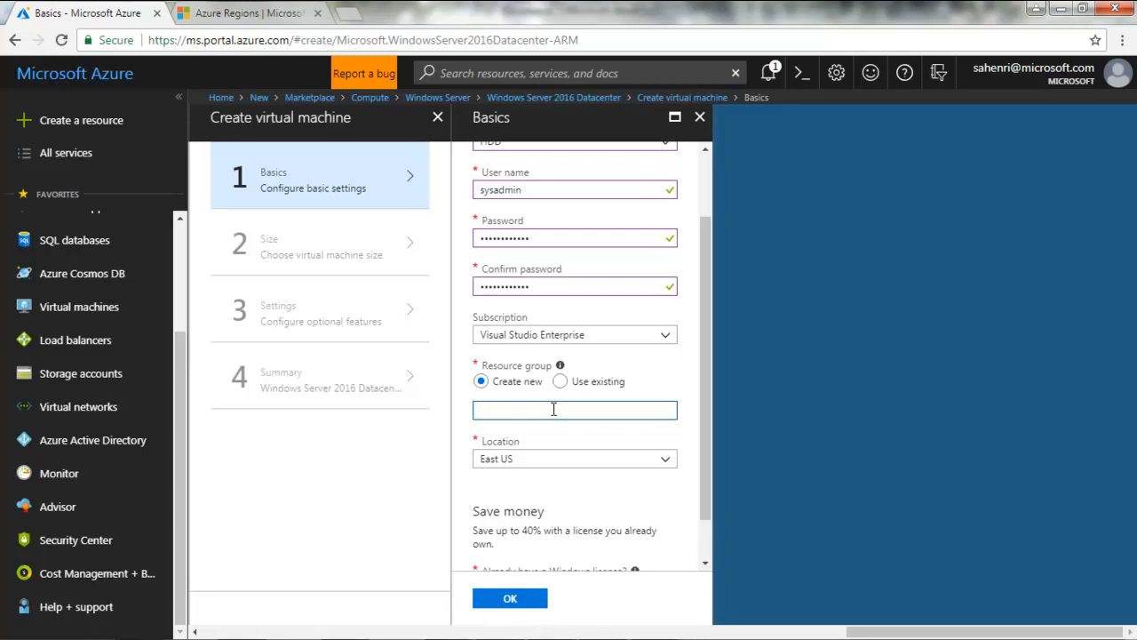
text(srv2k16-rg)
Browse the region list, keep East US as the location, and switch to the Azure Regions page
click(667, 464)
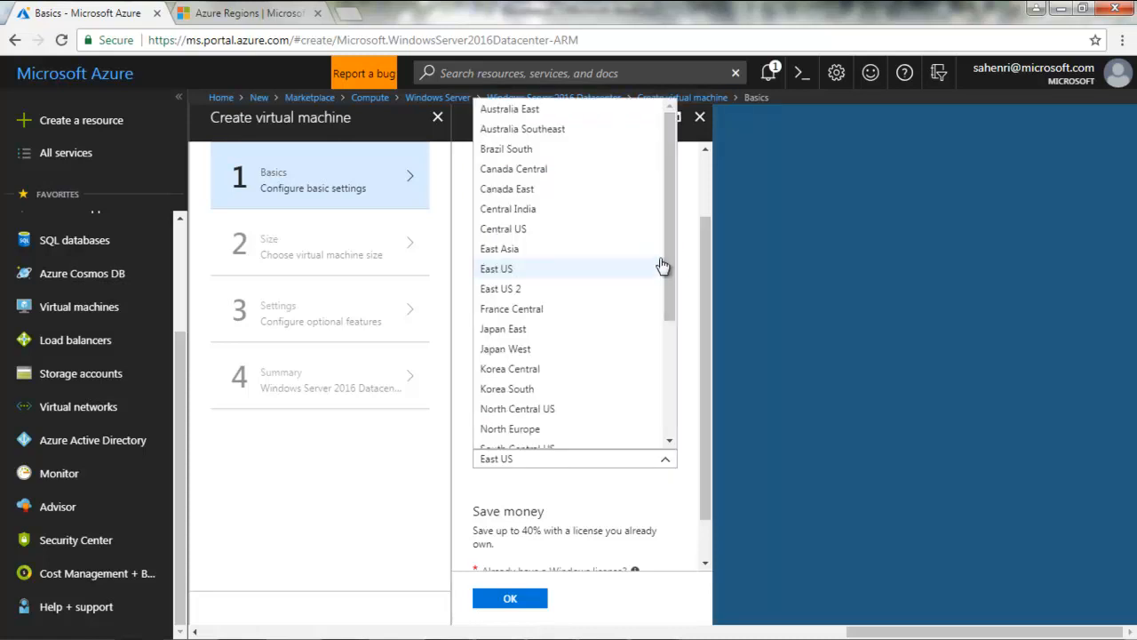
click(666, 213)
drag(670, 196, 687, 173)
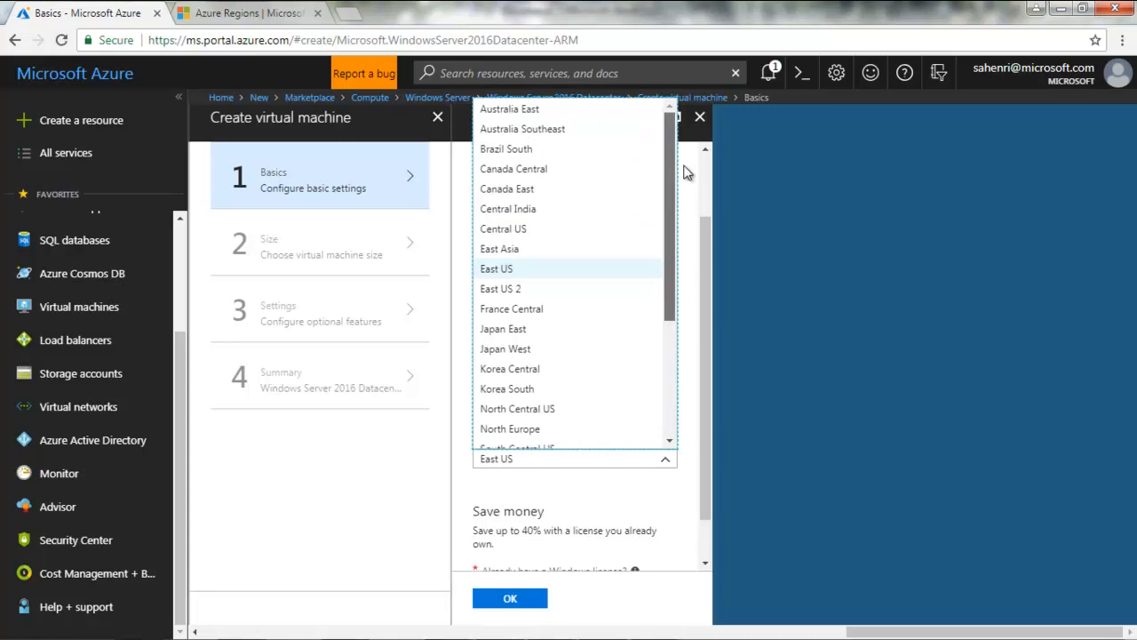
drag(687, 173, 672, 386)
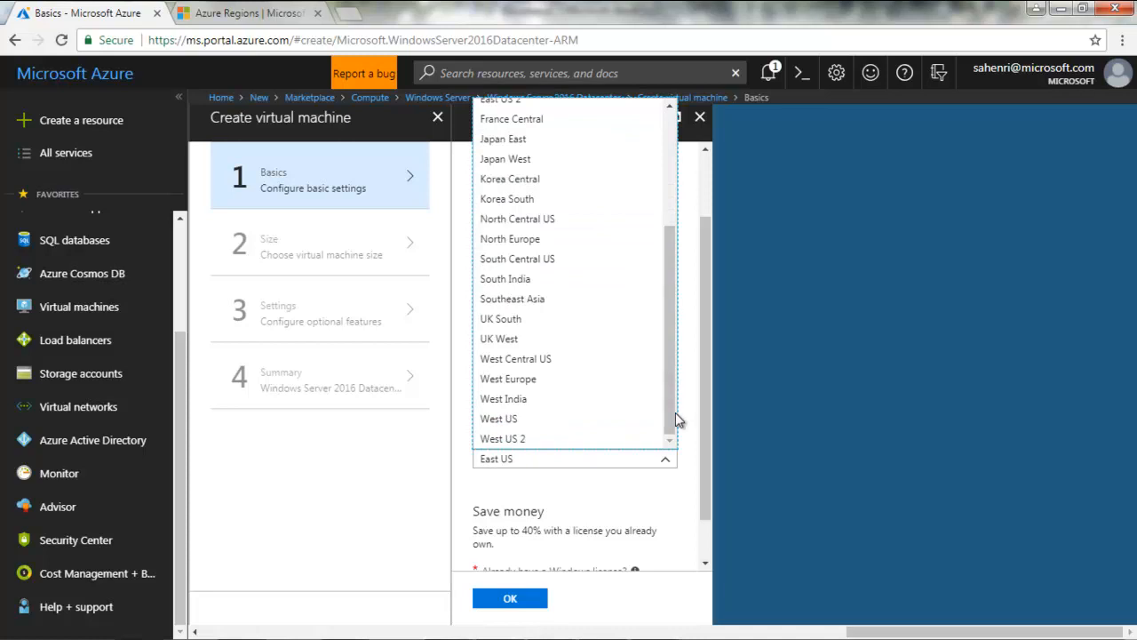
click(673, 557)
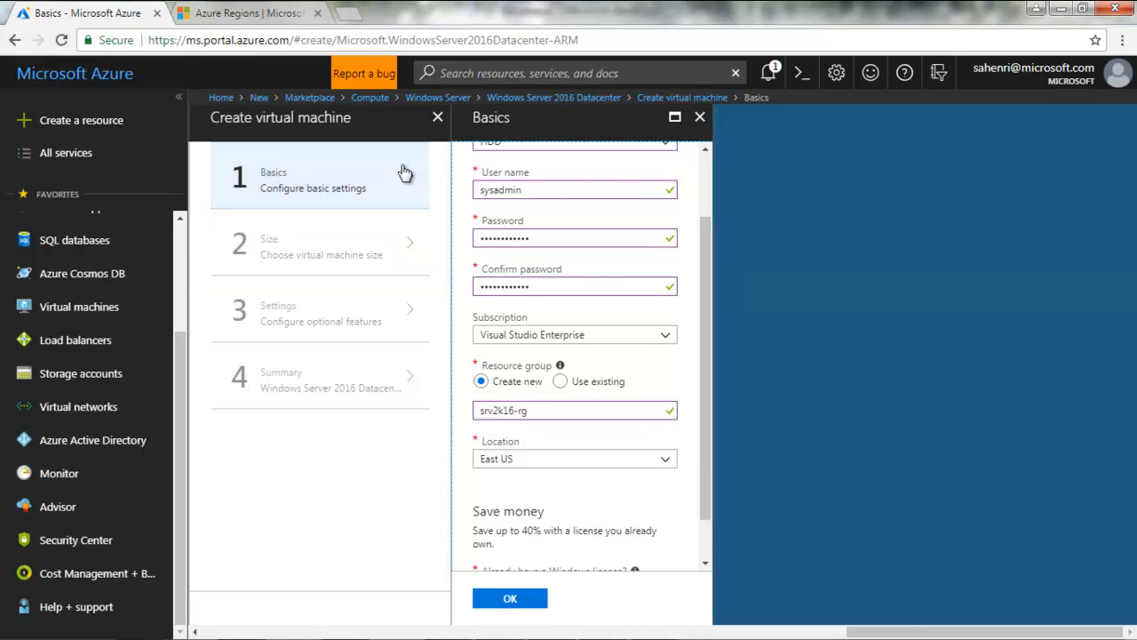
click(211, 11)
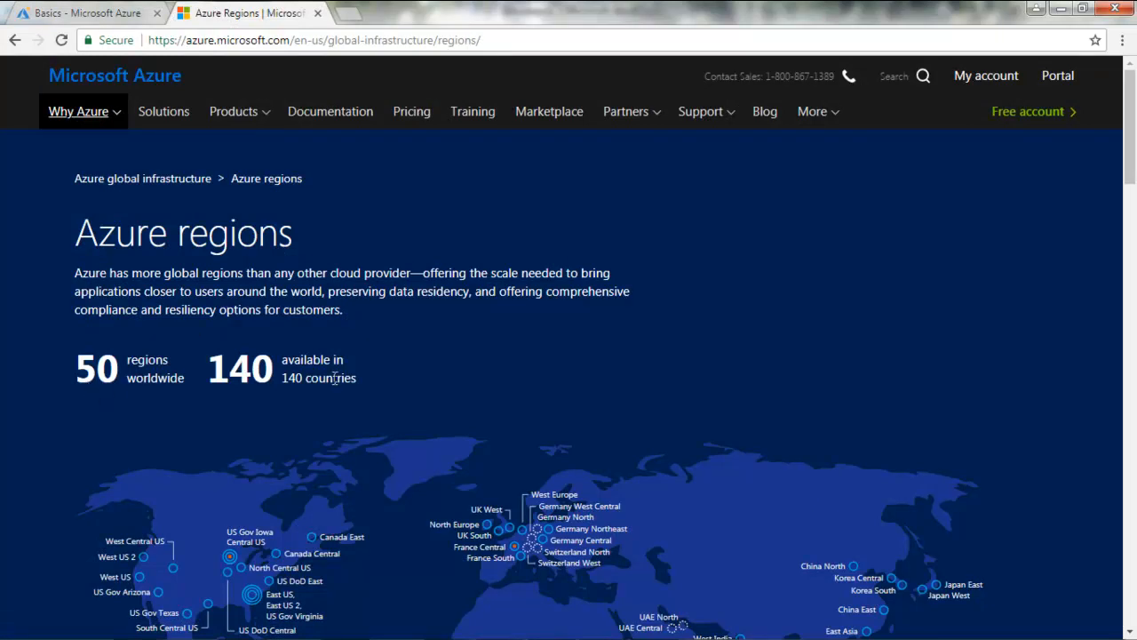
Scroll down to the Azure regions world map, then go back to the VM's Basics form
drag(1130, 153, 1131, 209)
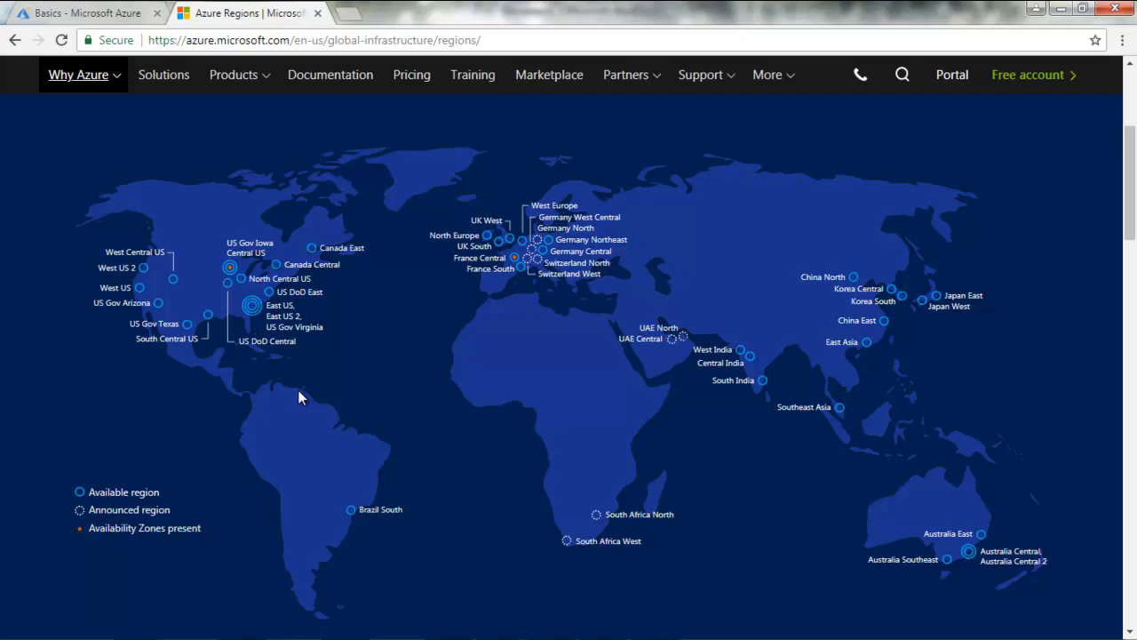
click(99, 14)
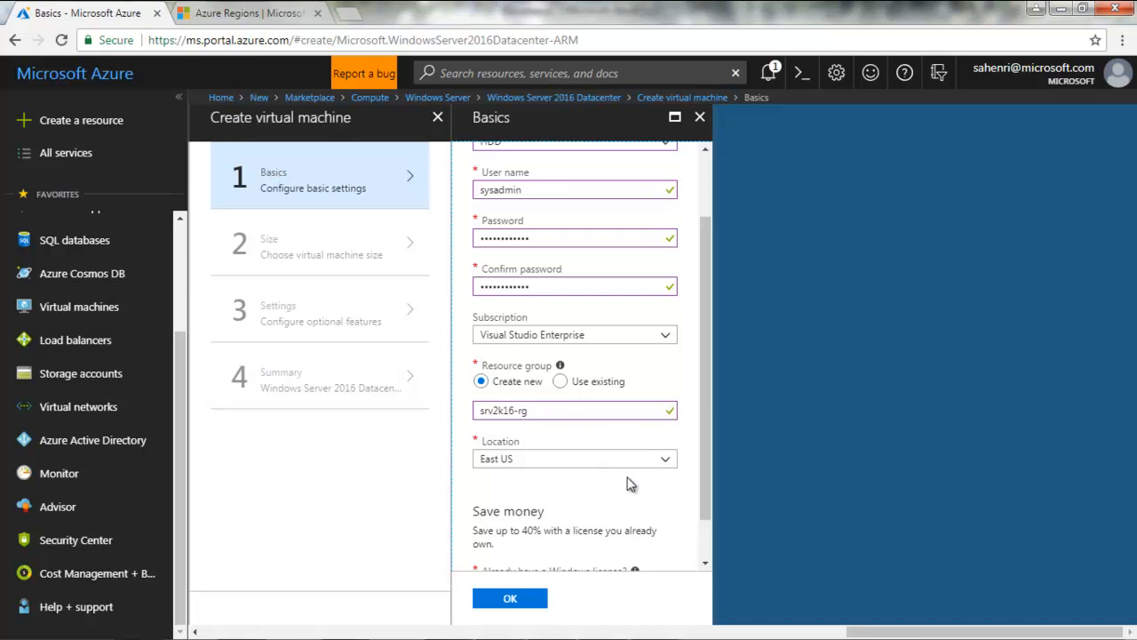
Scroll to the Windows license question and leave it answered No
drag(703, 478, 701, 520)
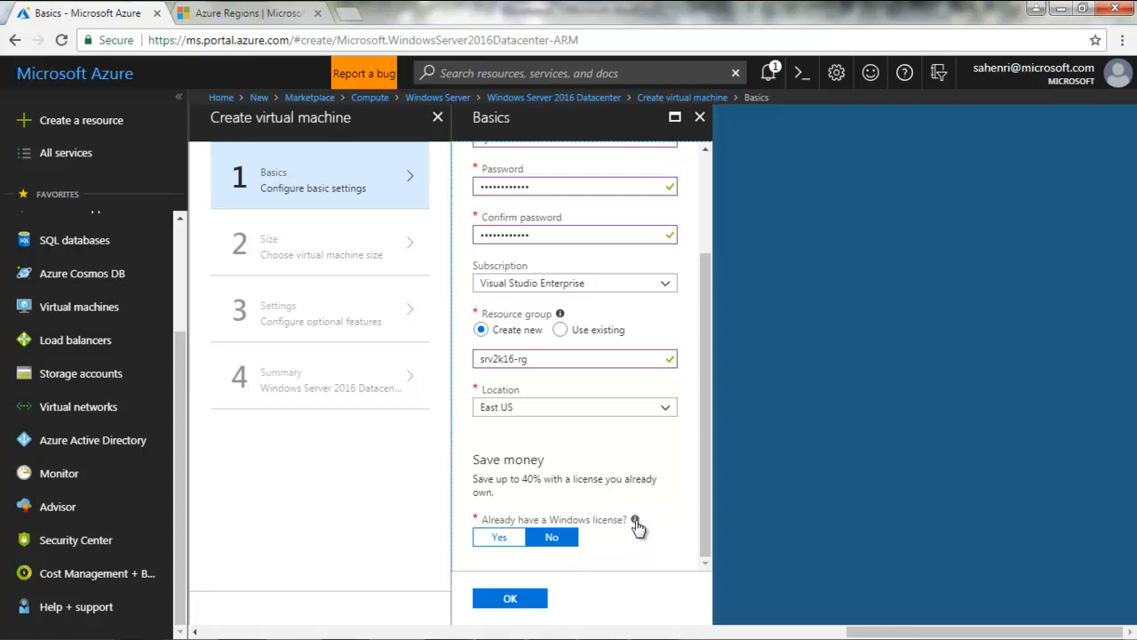
mouse_move(635, 521)
click(517, 599)
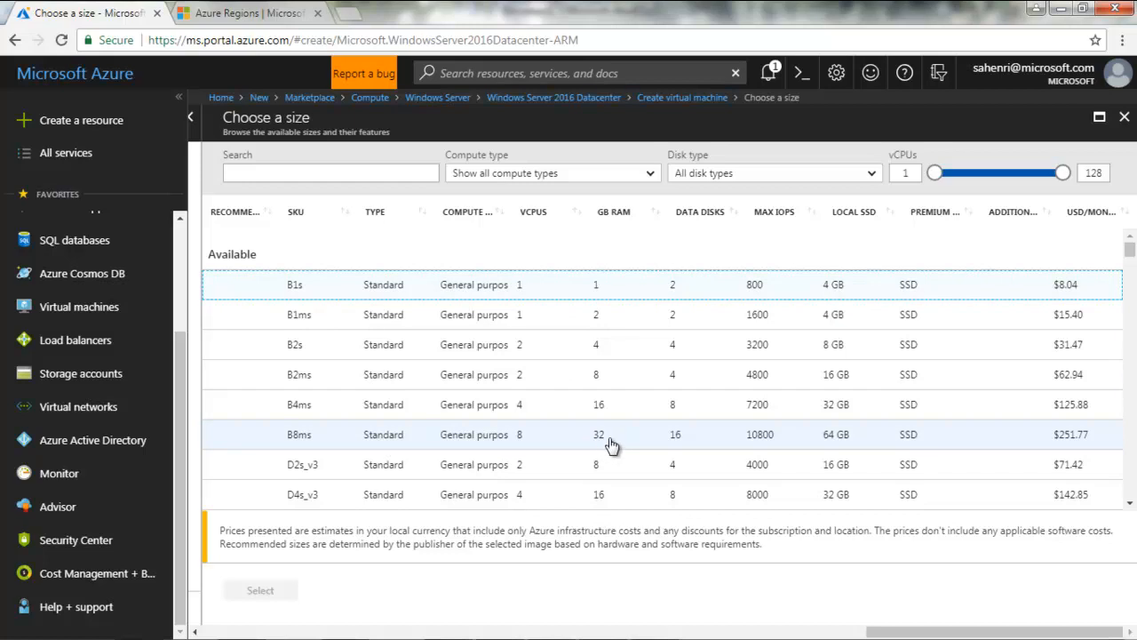
click(1130, 505)
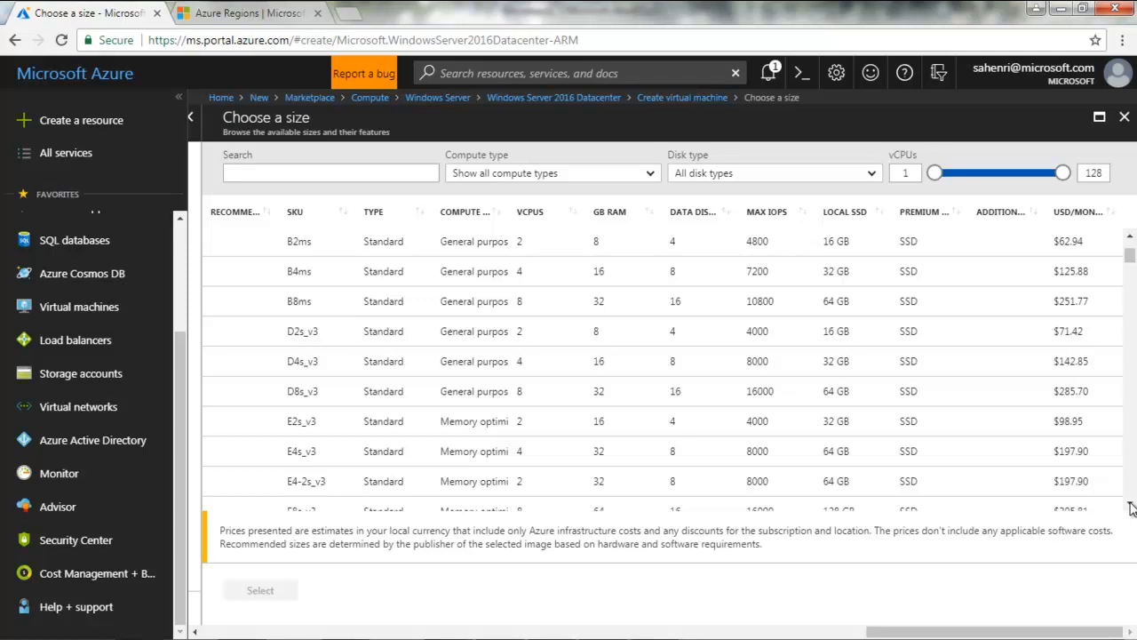
click(1131, 505)
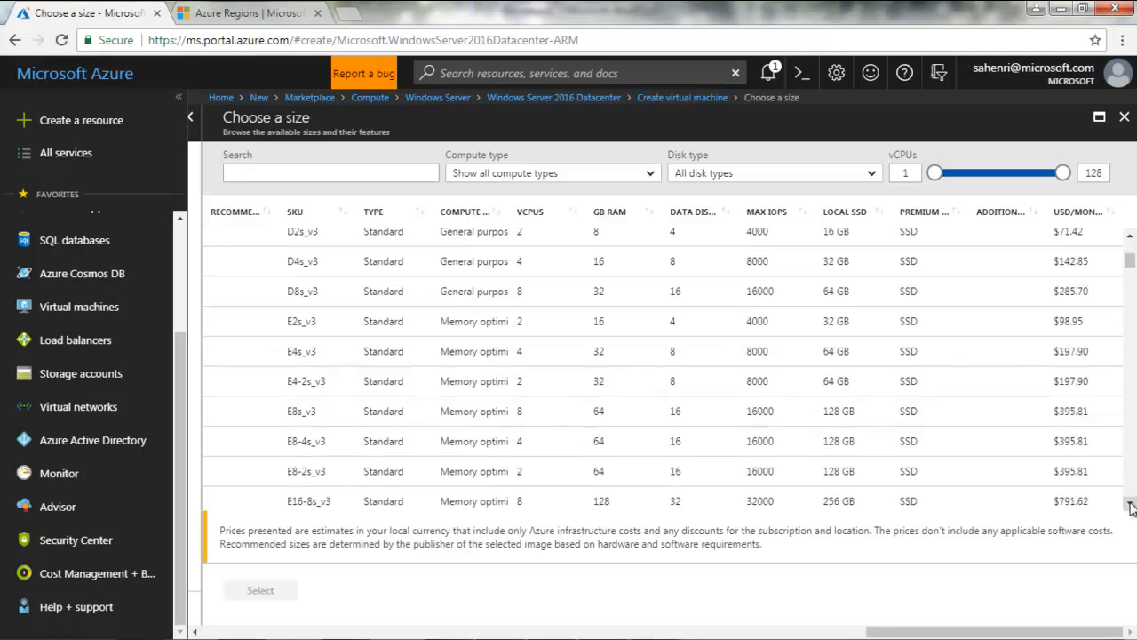
click(1130, 505)
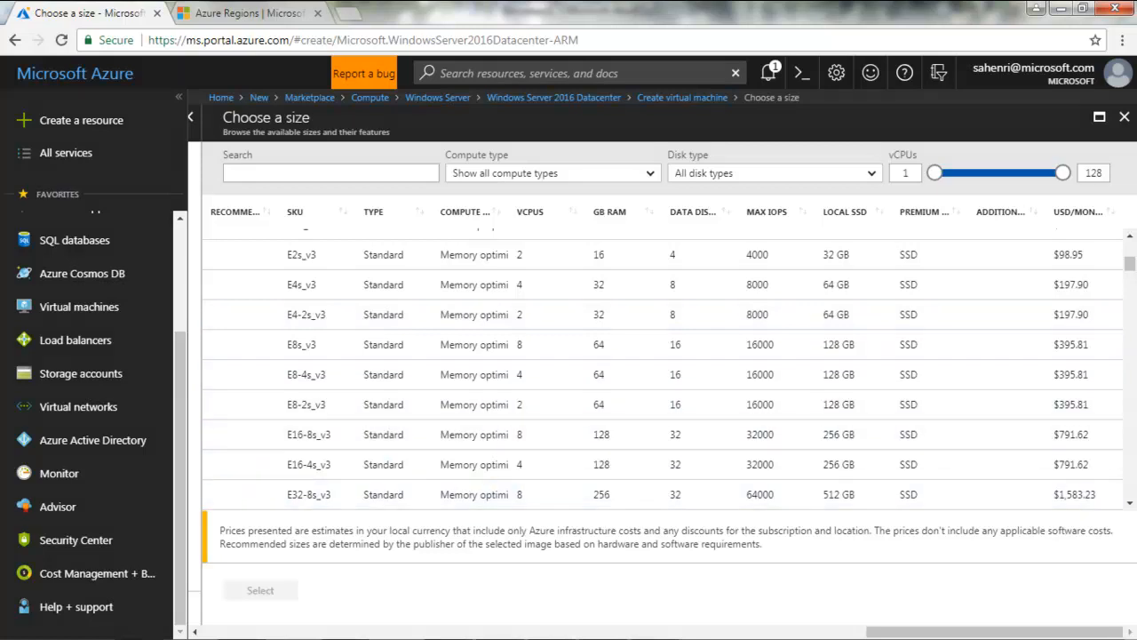
click(1129, 503)
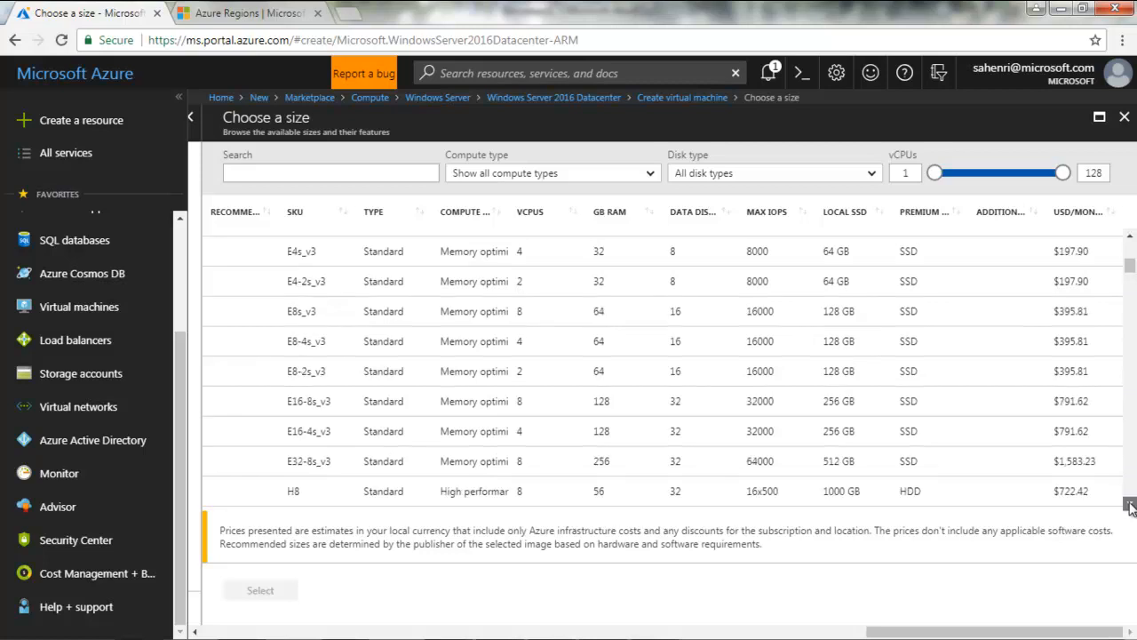
scroll(1130, 504, down, 2)
scroll(1131, 506, down, 5)
scroll(1130, 506, down, 3)
scroll(1130, 506, down, 3)
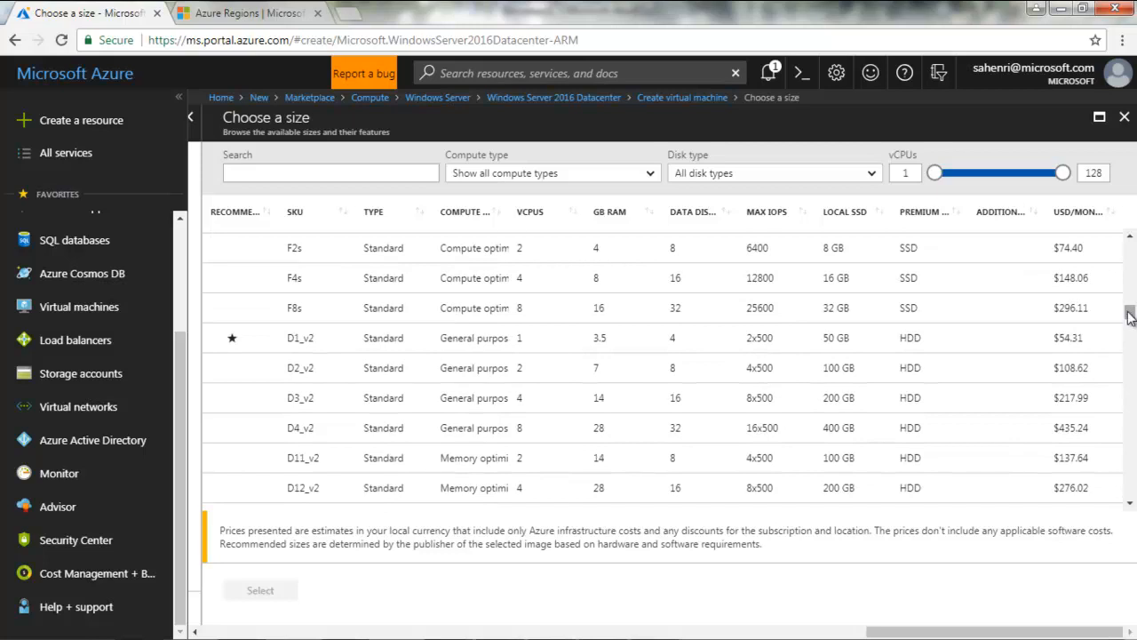
scroll(1129, 294, up, 10)
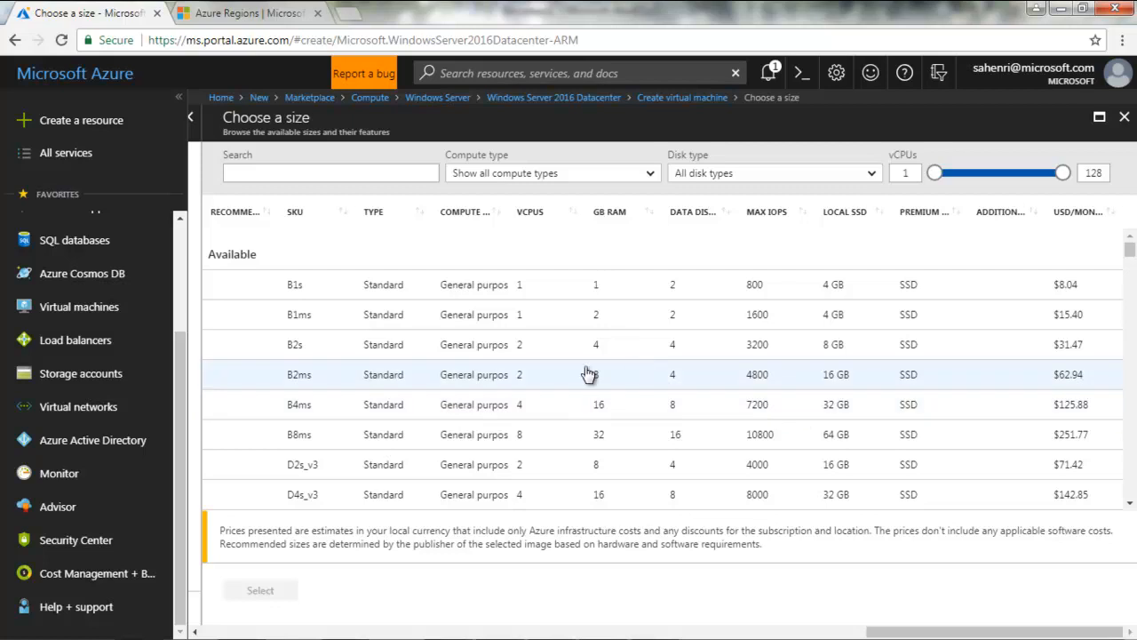
Choose the B2ms size for the Windows Server VM
click(479, 384)
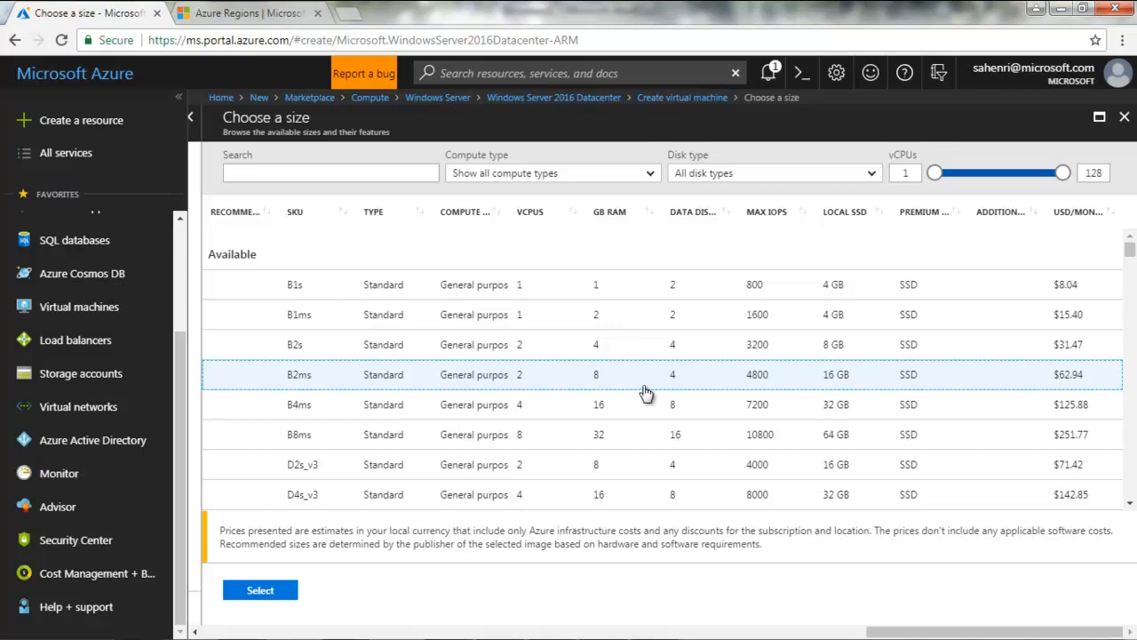
click(259, 596)
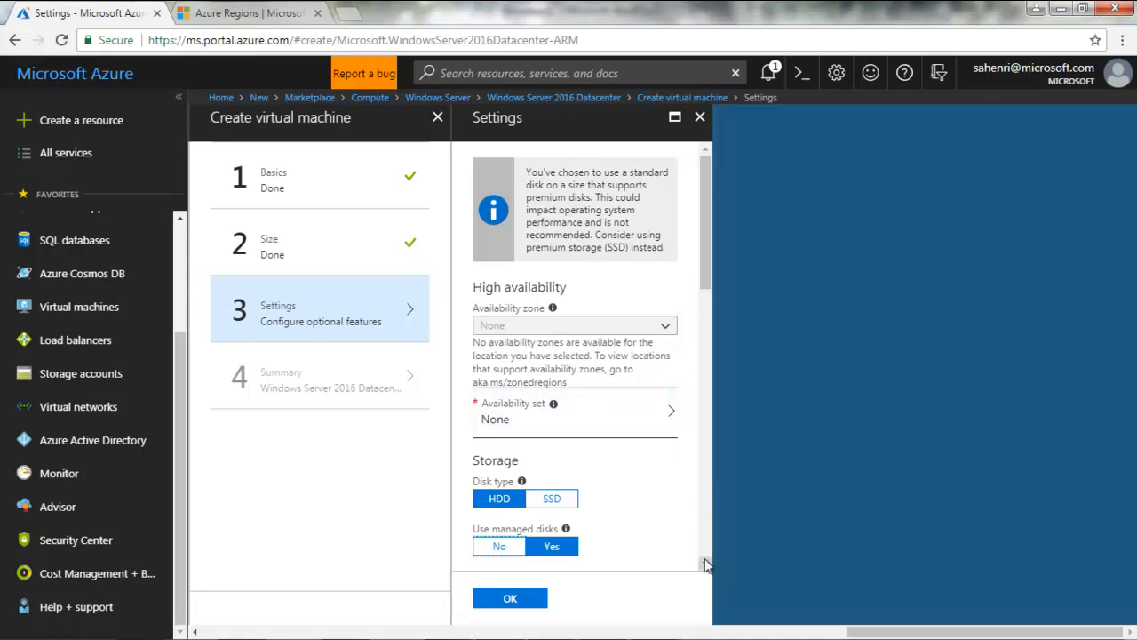
scroll(705, 565, down, 4)
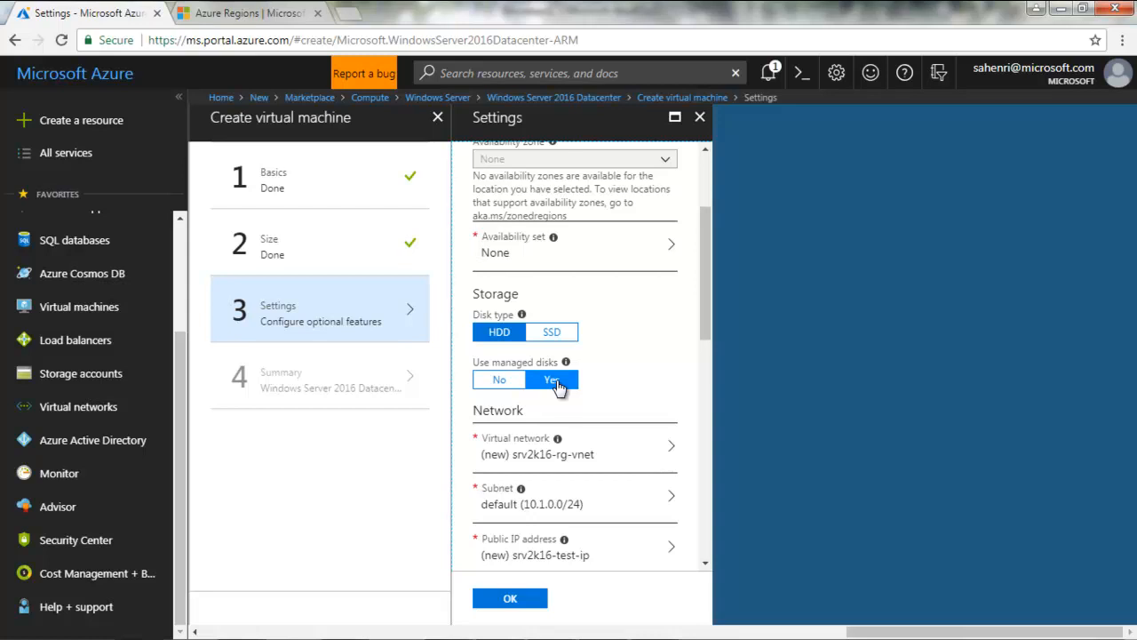
click(502, 380)
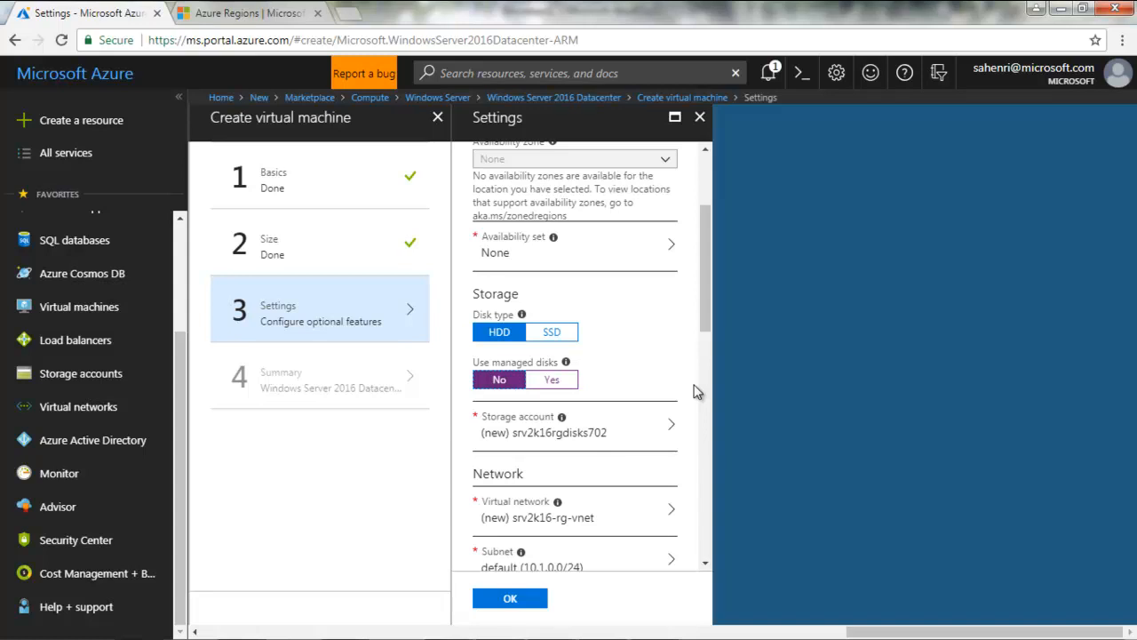
click(551, 381)
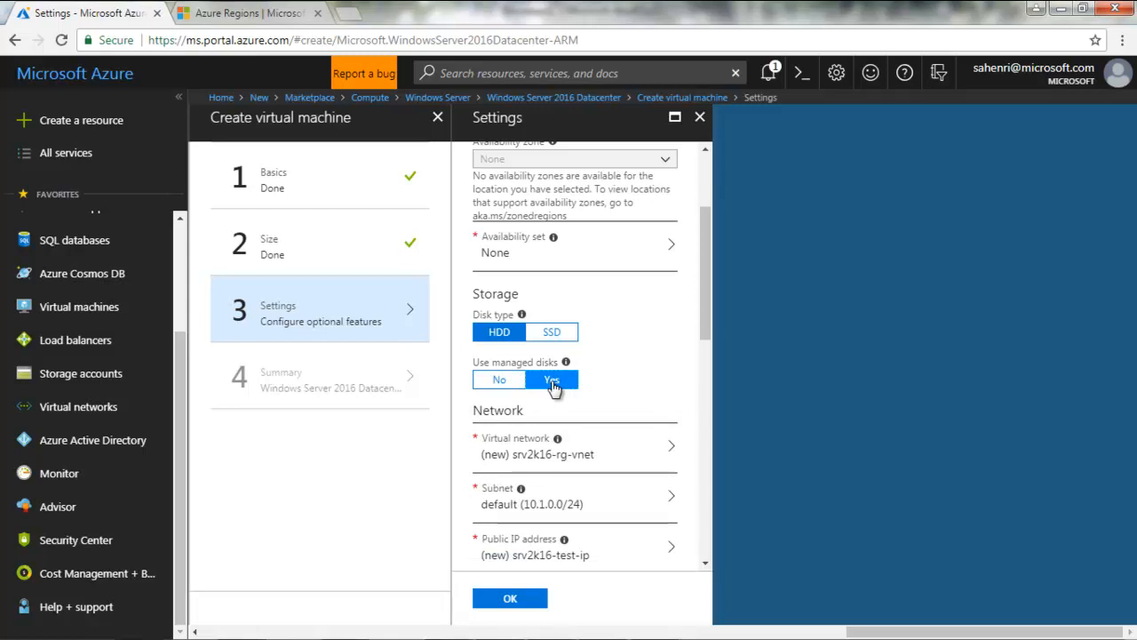
click(499, 379)
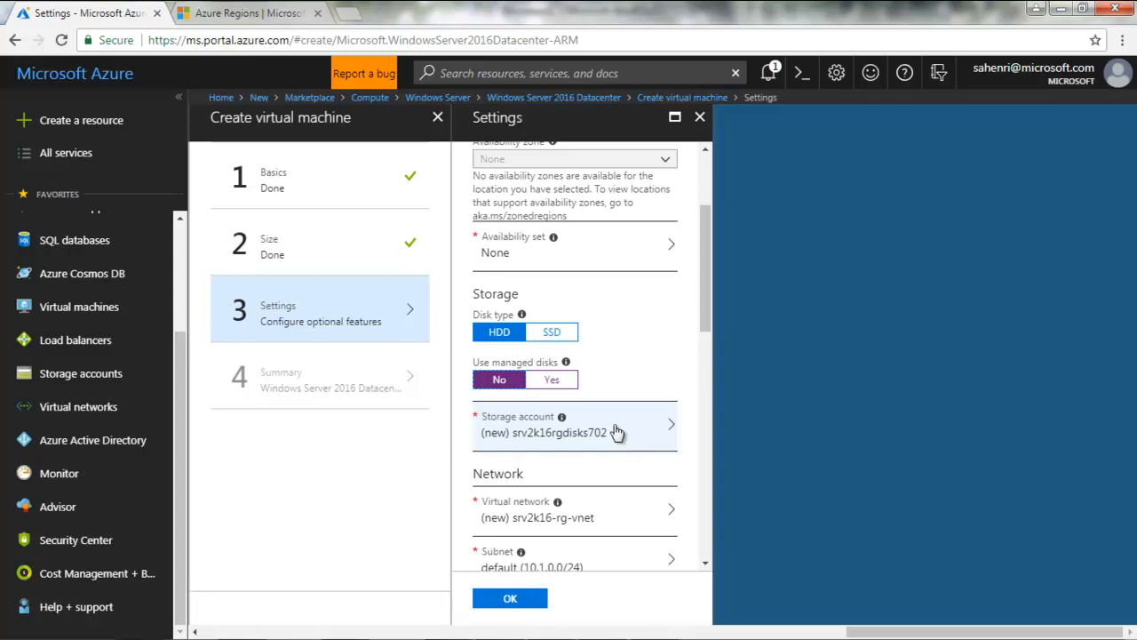
click(551, 381)
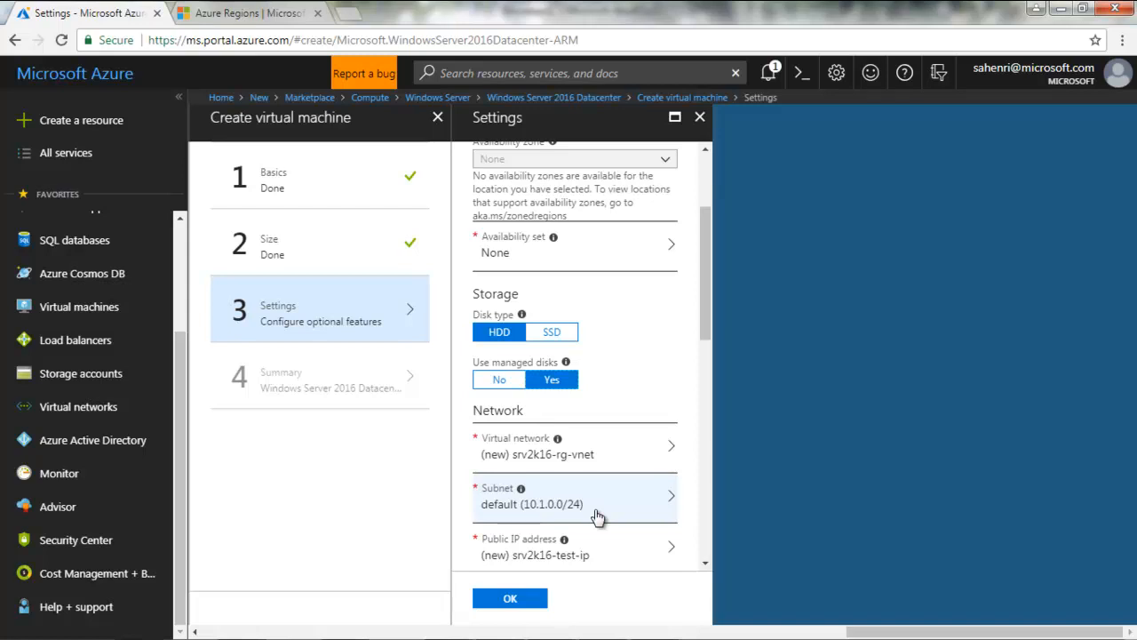
Review the network, extensions and auto-shutdown settings, leaving auto-shutdown On
click(705, 565)
click(704, 566)
click(705, 566)
click(705, 566)
click(705, 566)
click(704, 566)
click(705, 566)
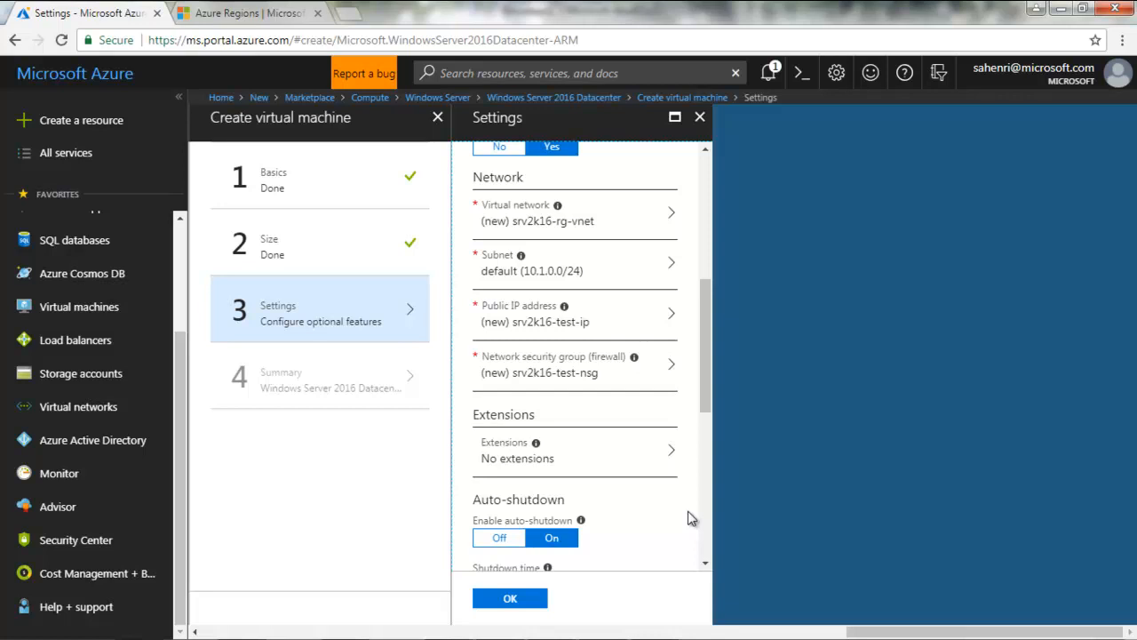
click(706, 563)
click(706, 564)
click(706, 564)
click(705, 564)
click(705, 564)
click(705, 564)
click(705, 564)
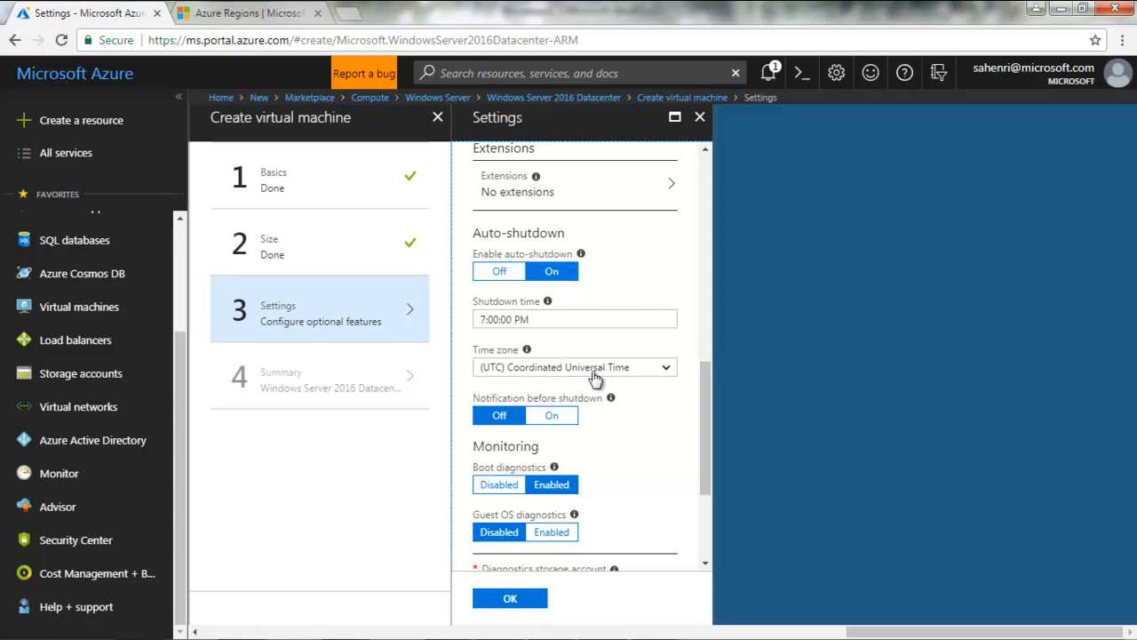
click(550, 425)
click(502, 461)
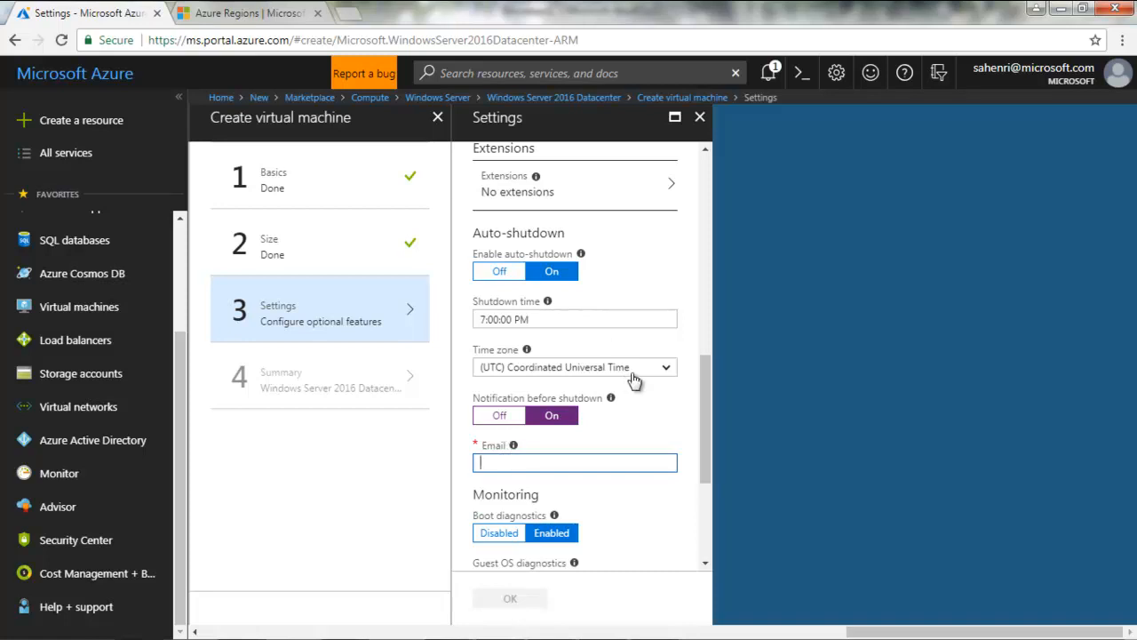
click(547, 466)
click(498, 416)
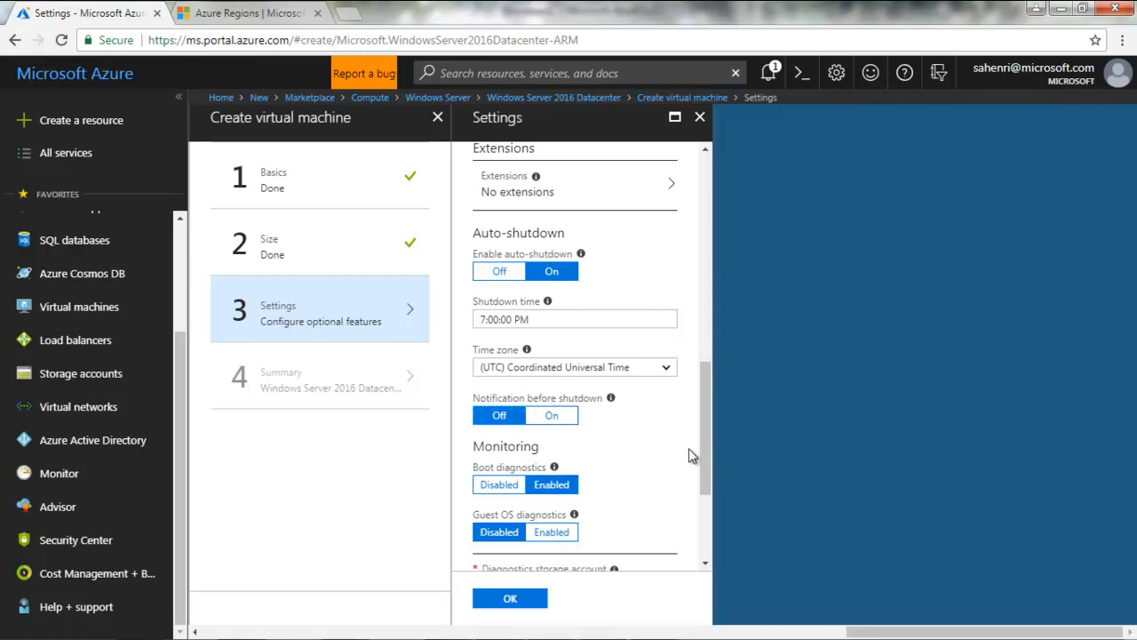
drag(703, 453, 691, 485)
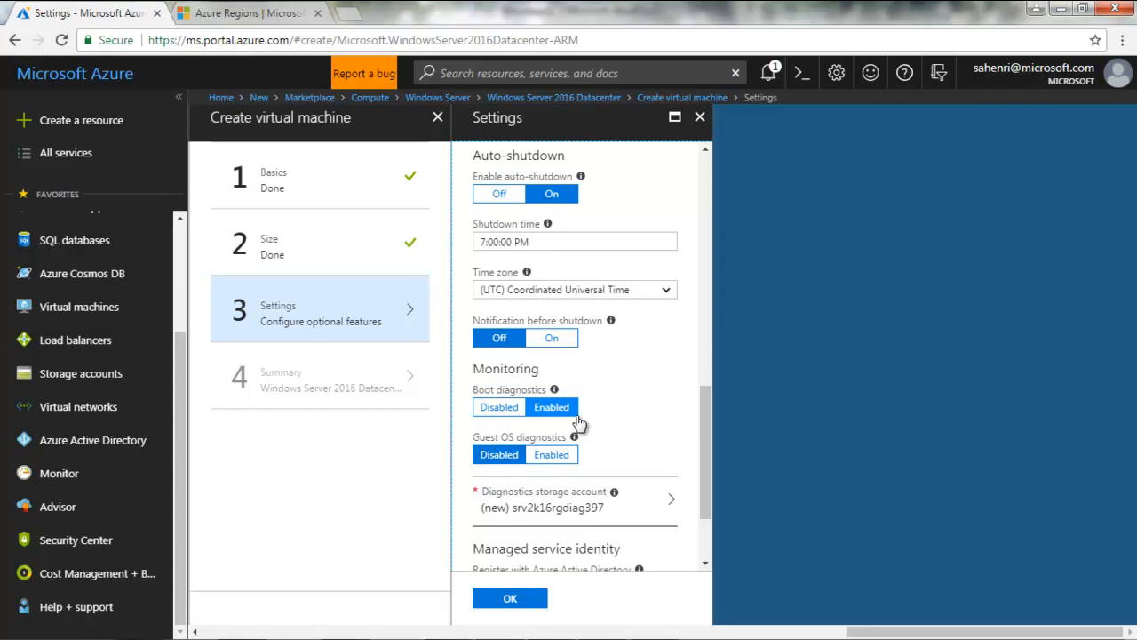
click(511, 411)
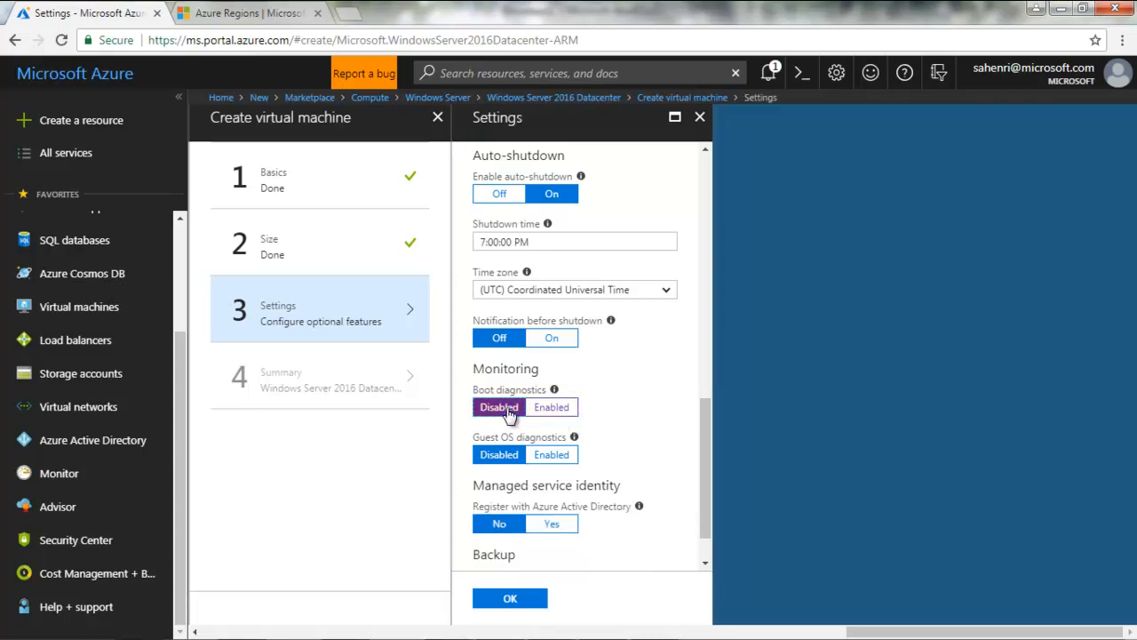
click(562, 414)
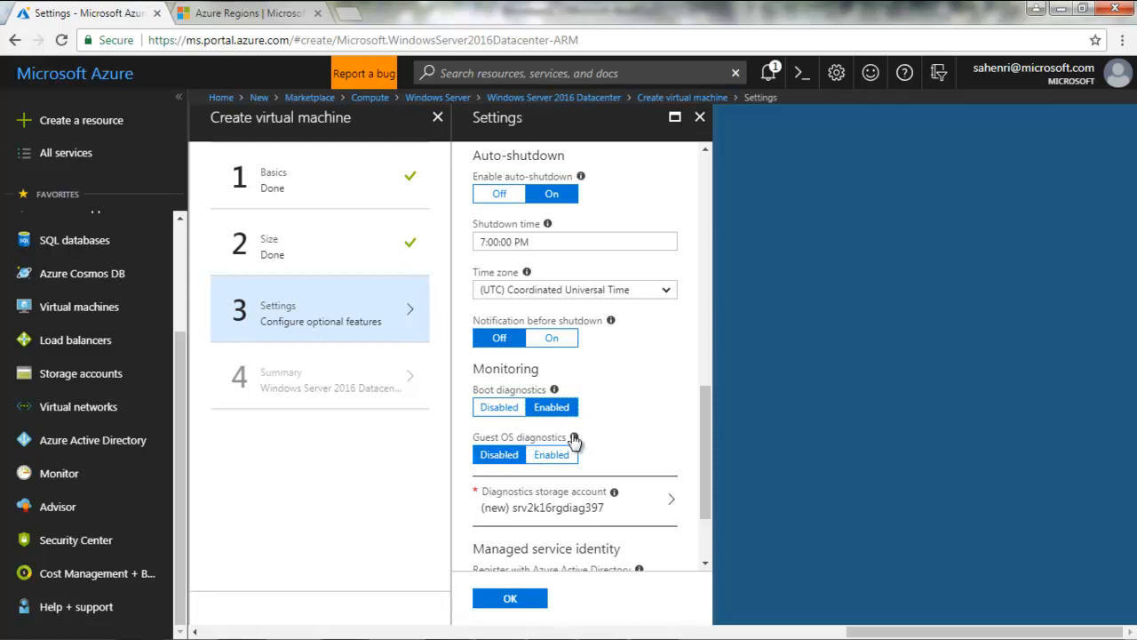
mouse_move(575, 439)
click(553, 455)
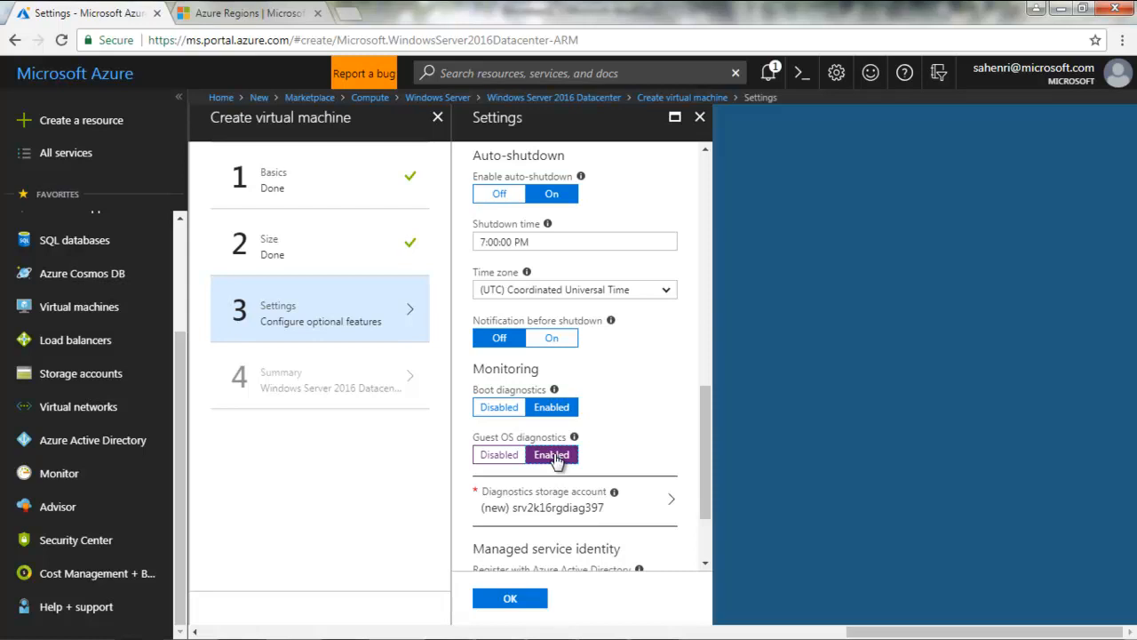
click(510, 458)
drag(707, 459, 704, 498)
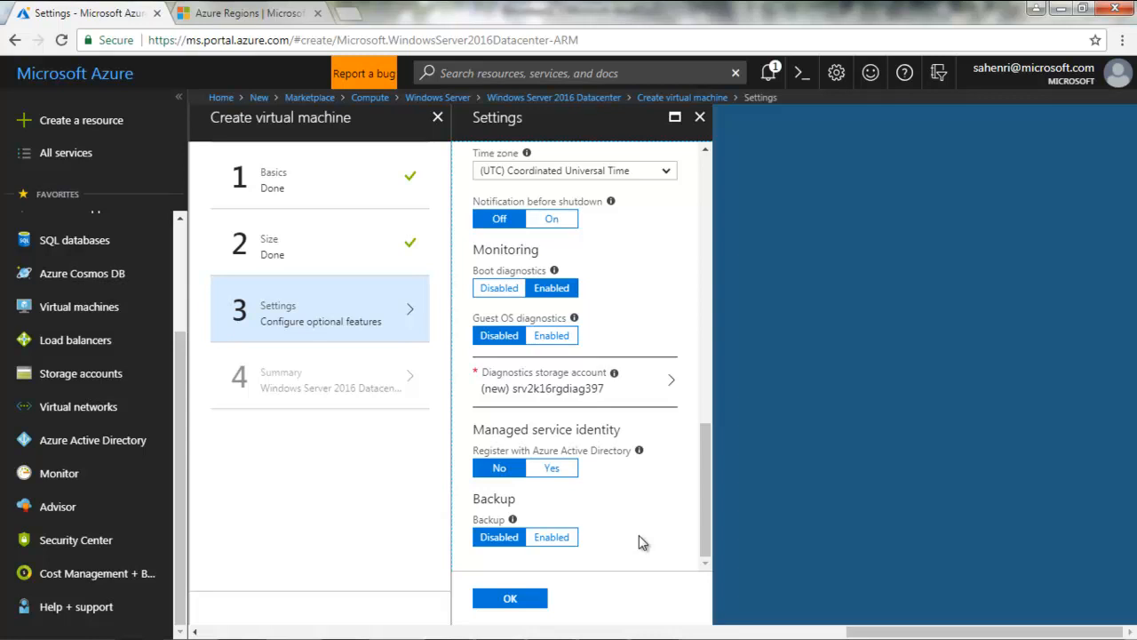
Accept the optional settings to reach the Summary showing Validation passed for Standard B2ms
click(516, 600)
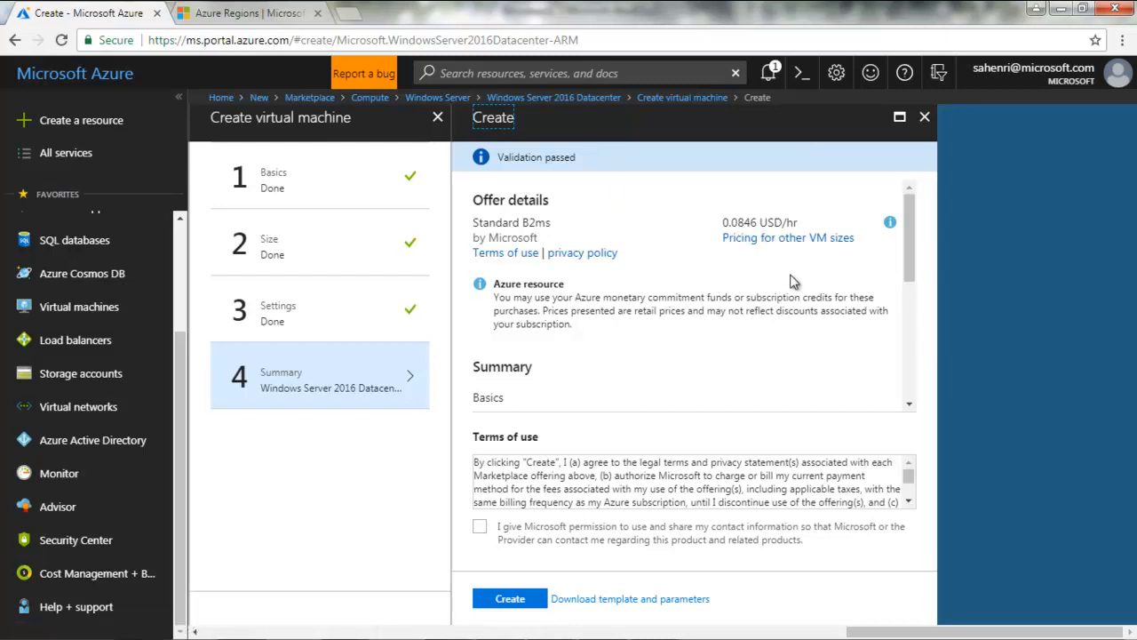
Create the VM and open the in-progress deployment from Notifications
click(518, 602)
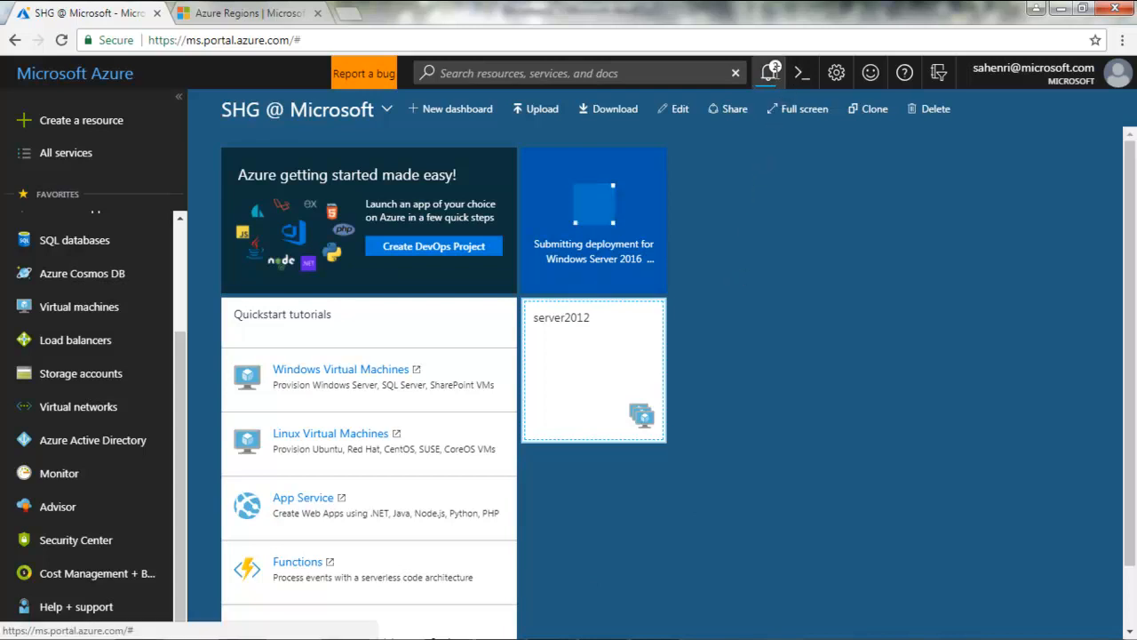
click(772, 74)
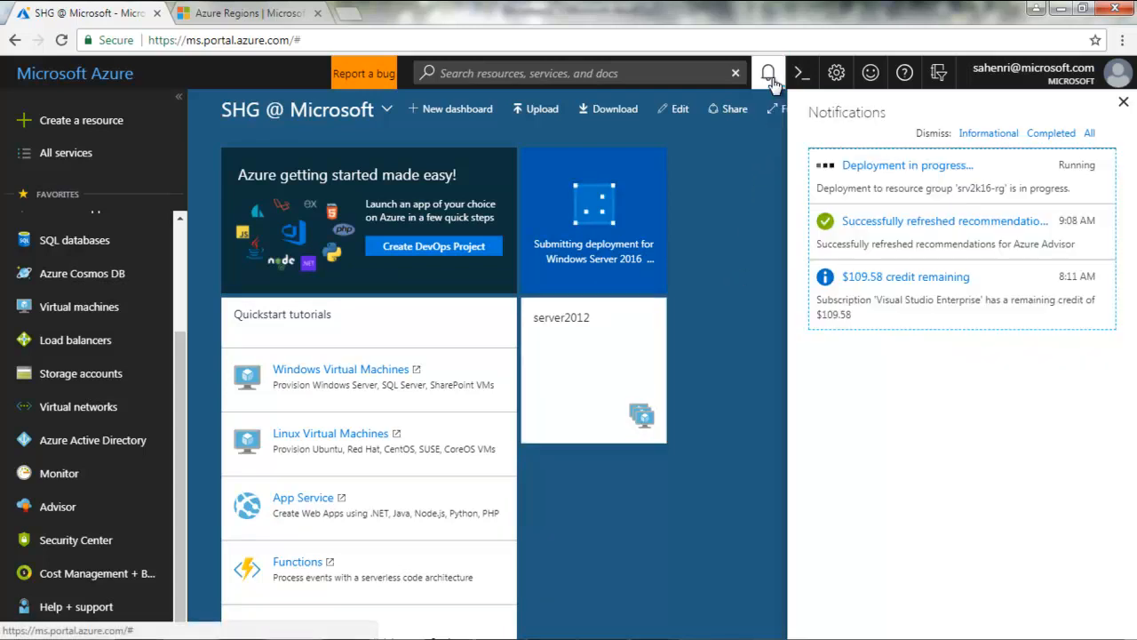
click(884, 169)
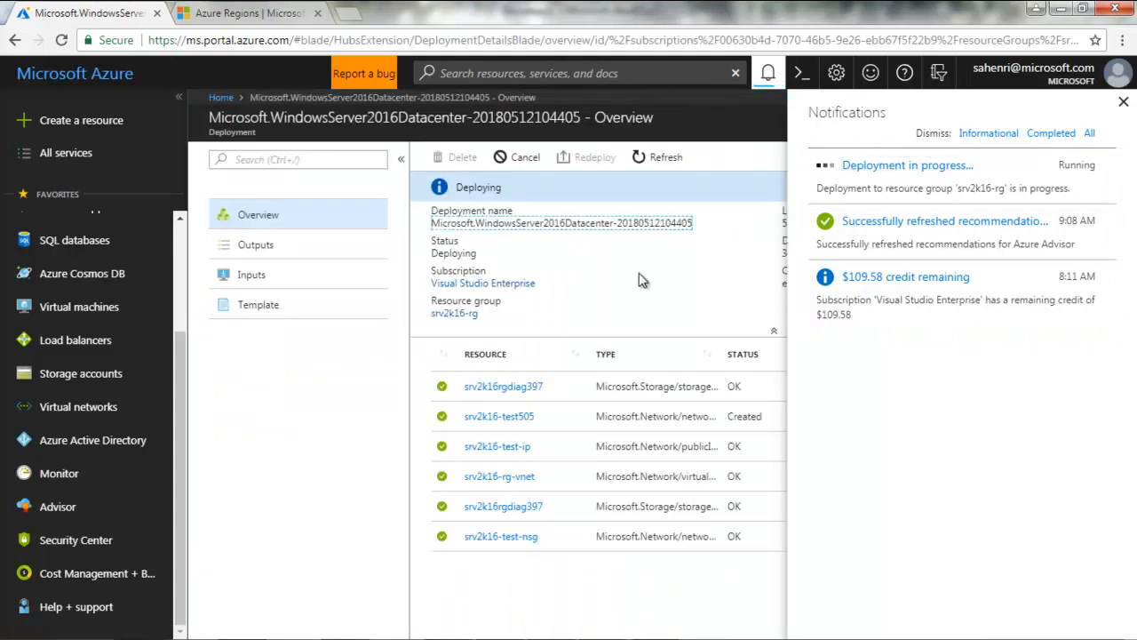
Inspect the srv2k16rgdiag397 operation details, then close the deployment overview to the dashboard
click(1123, 102)
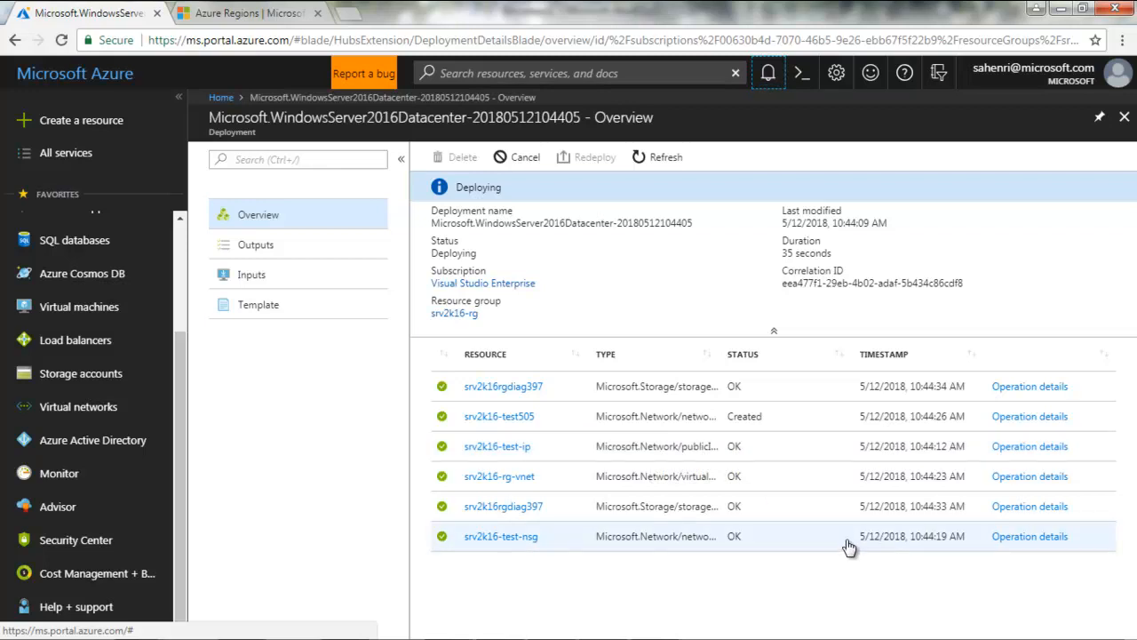
click(1033, 387)
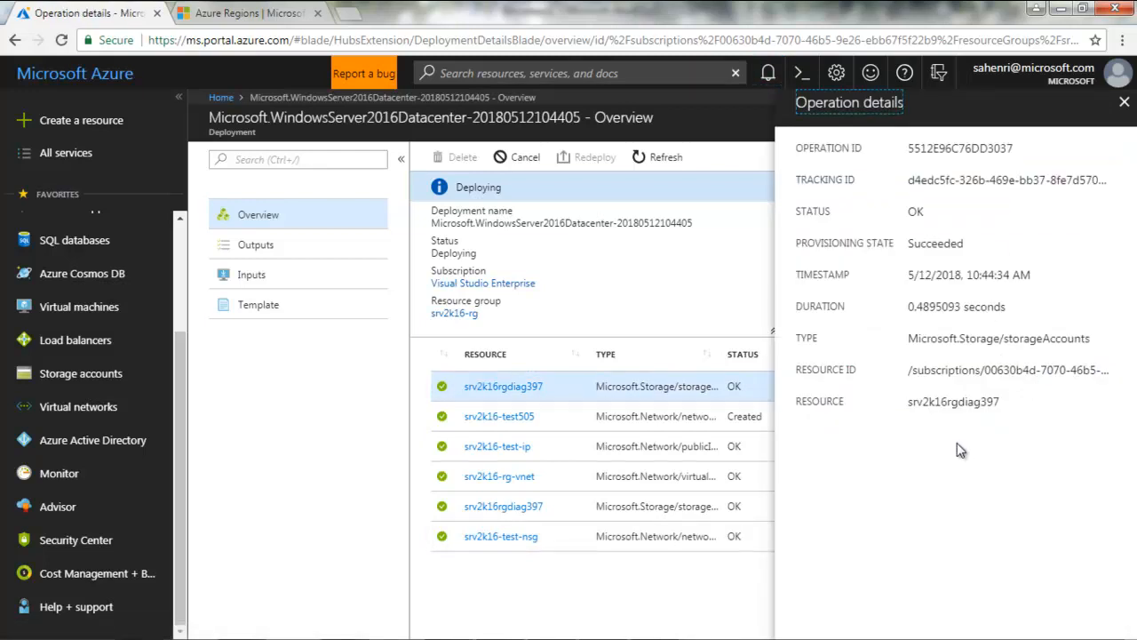
click(1124, 103)
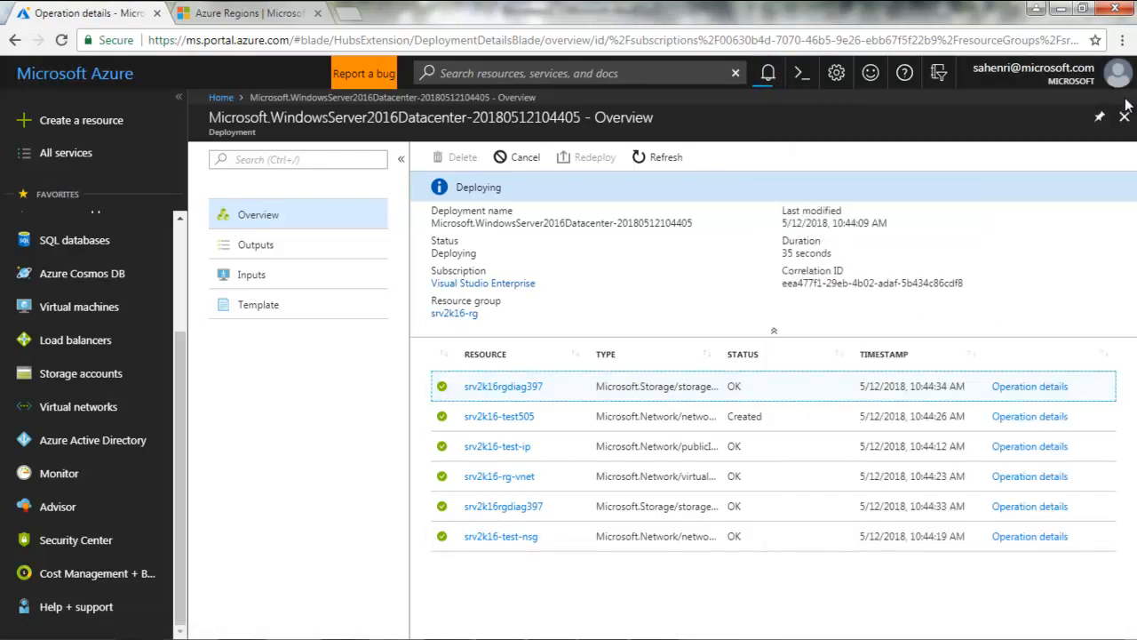
click(1124, 117)
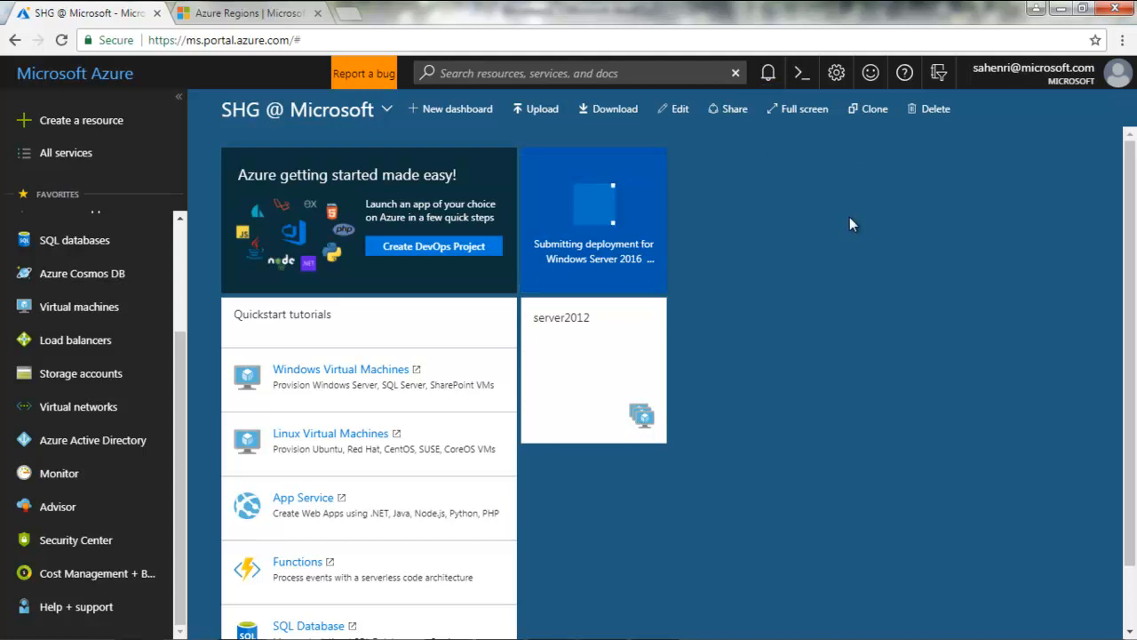
click(768, 73)
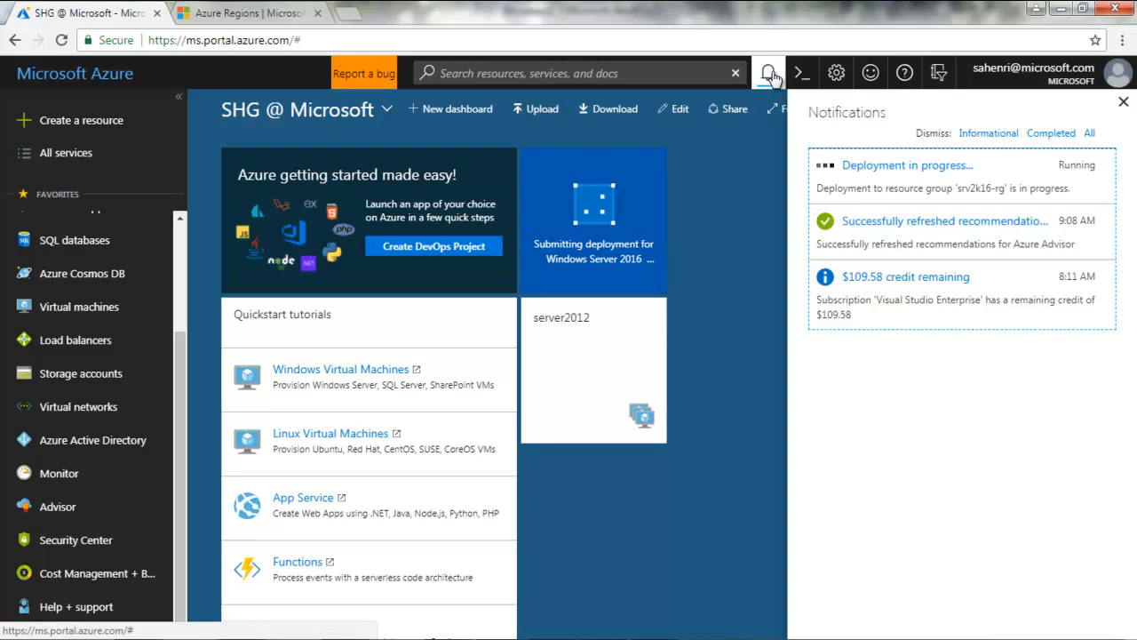
click(860, 165)
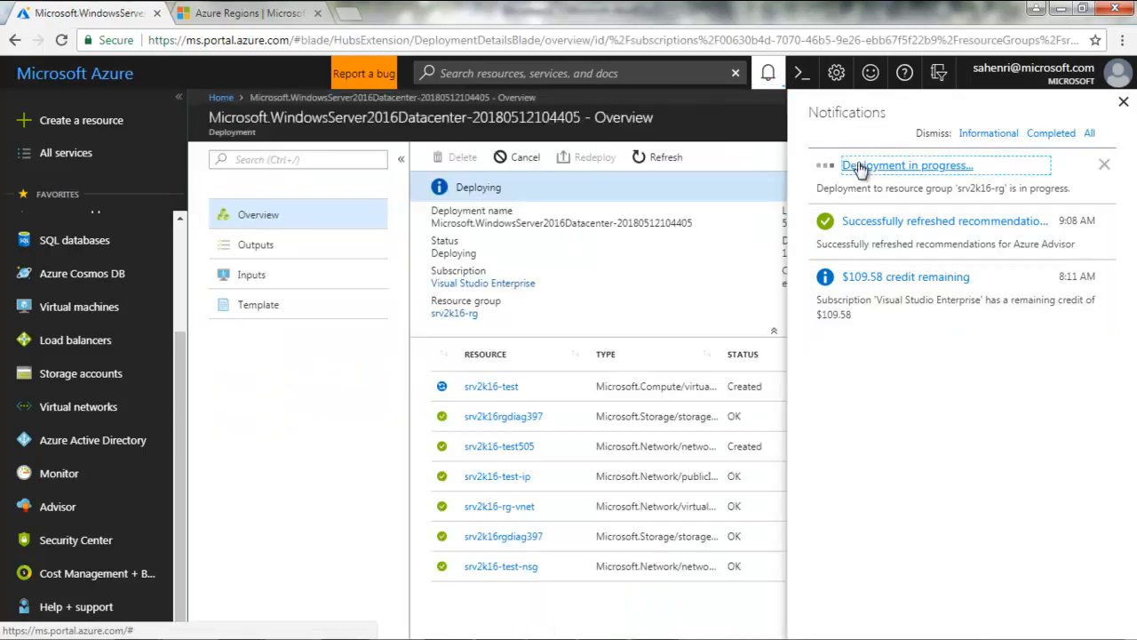
click(1125, 103)
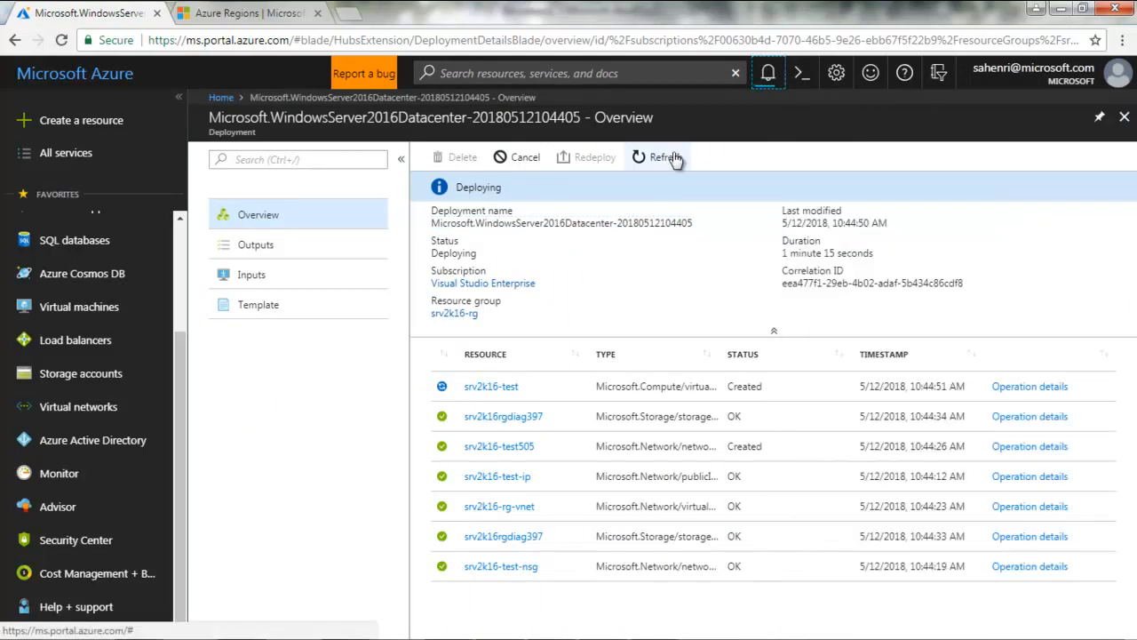
click(1125, 117)
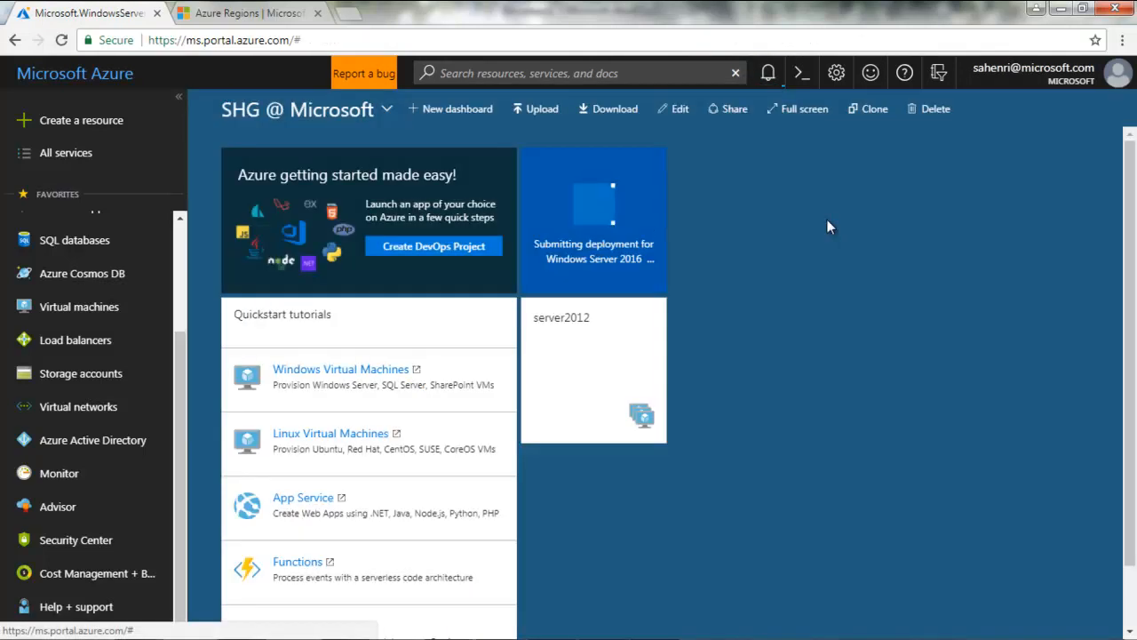
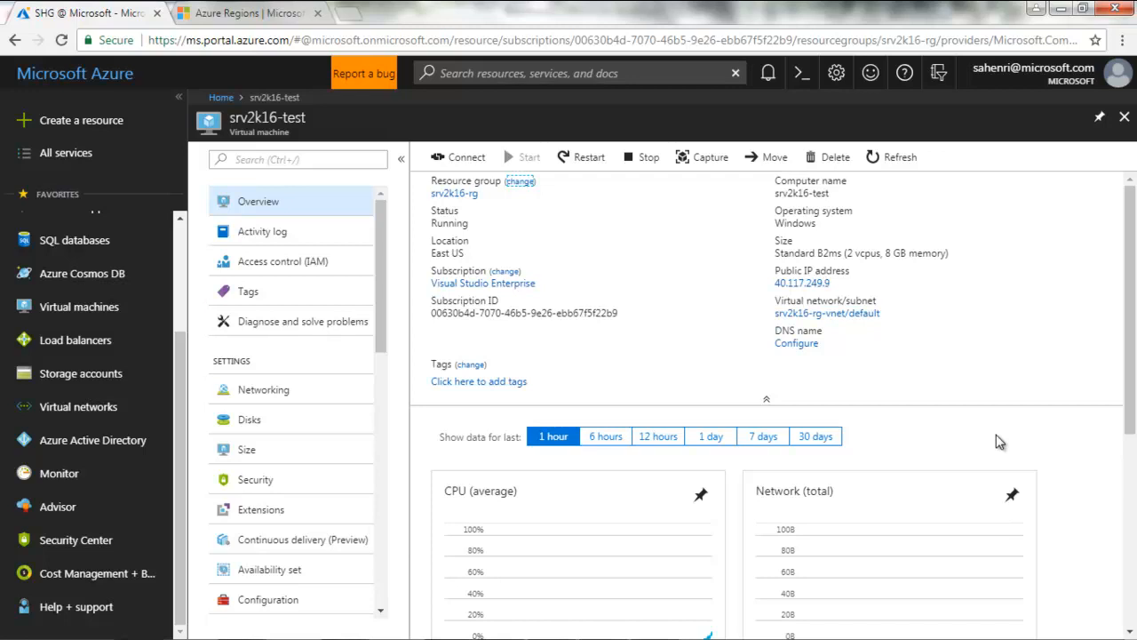
Check Notifications for the successful Windows Server 2016 Datacenter deployment to srv2k16-rg
click(769, 73)
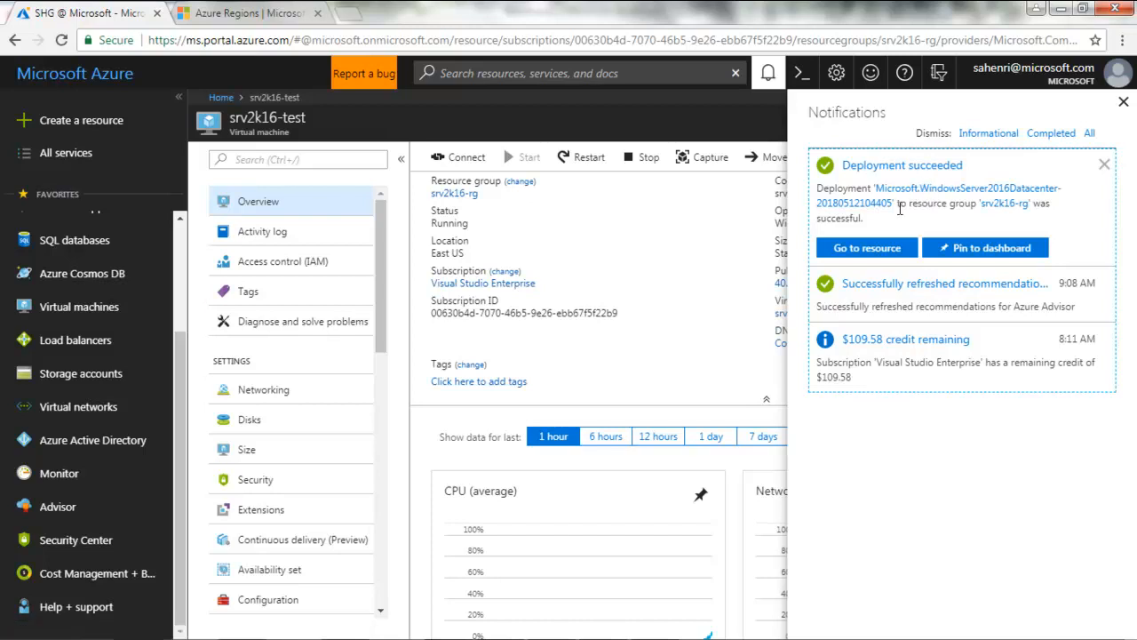
Open the succeeded deployment's overview and widen the TYPE column to show full resource types
click(889, 168)
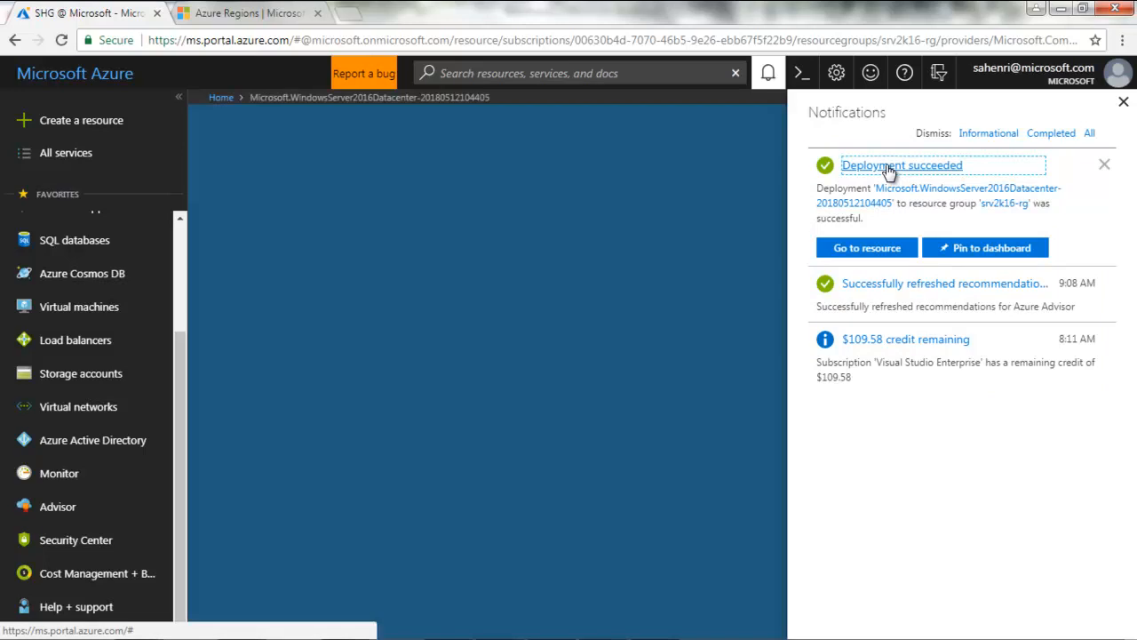
click(1123, 101)
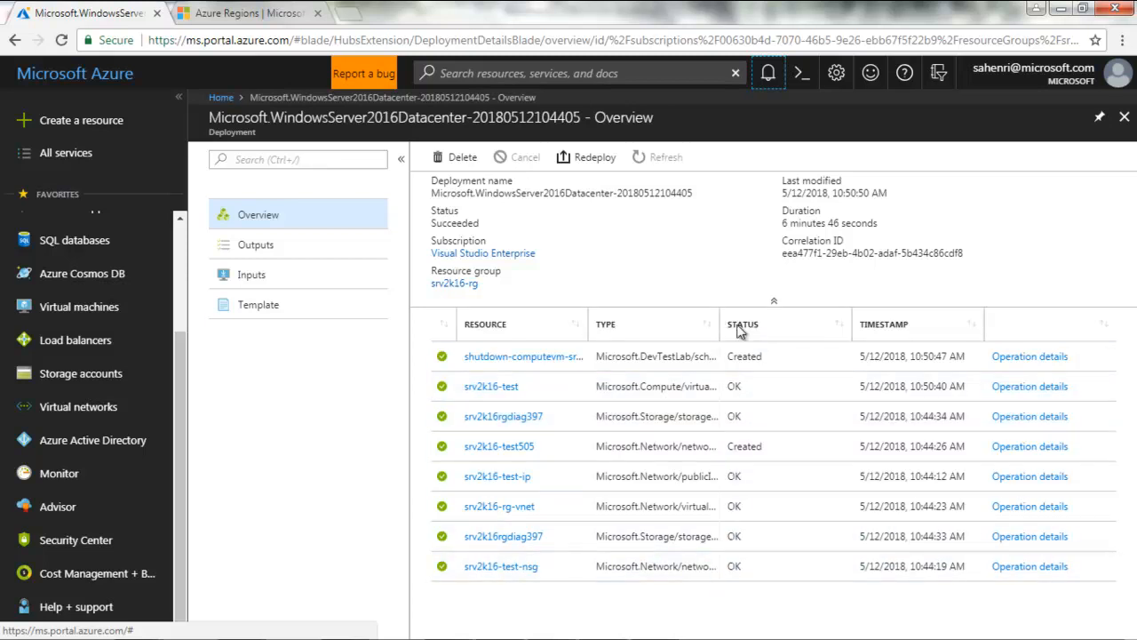
double_click(718, 323)
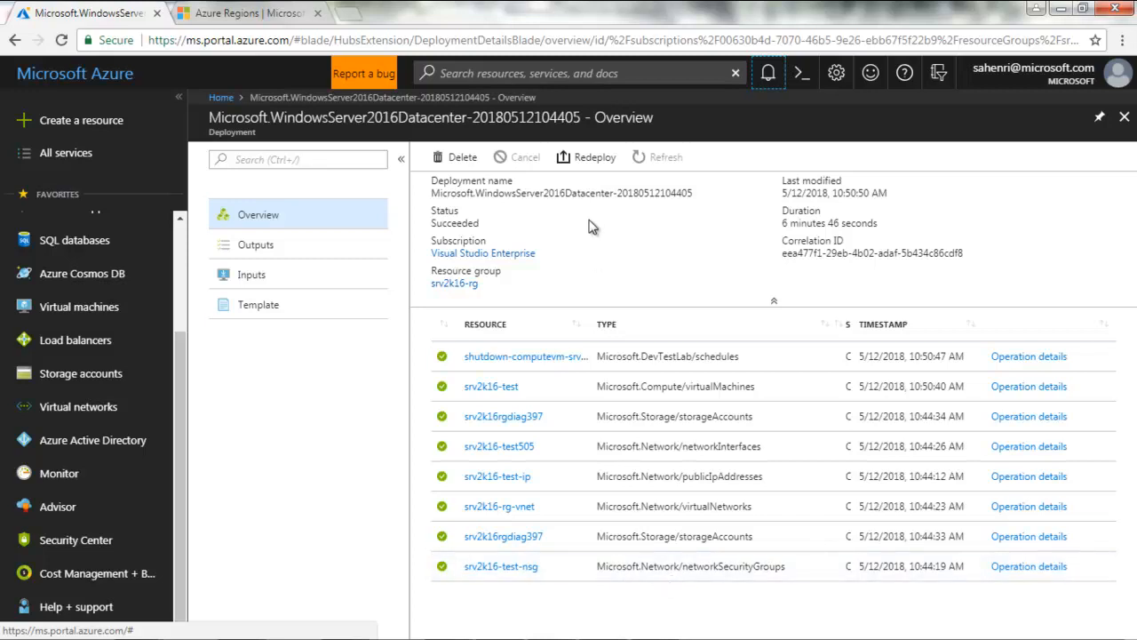
Replace the old srv2k16-test dashboard tile by pinning the newly deployed VM from Notifications
click(1124, 117)
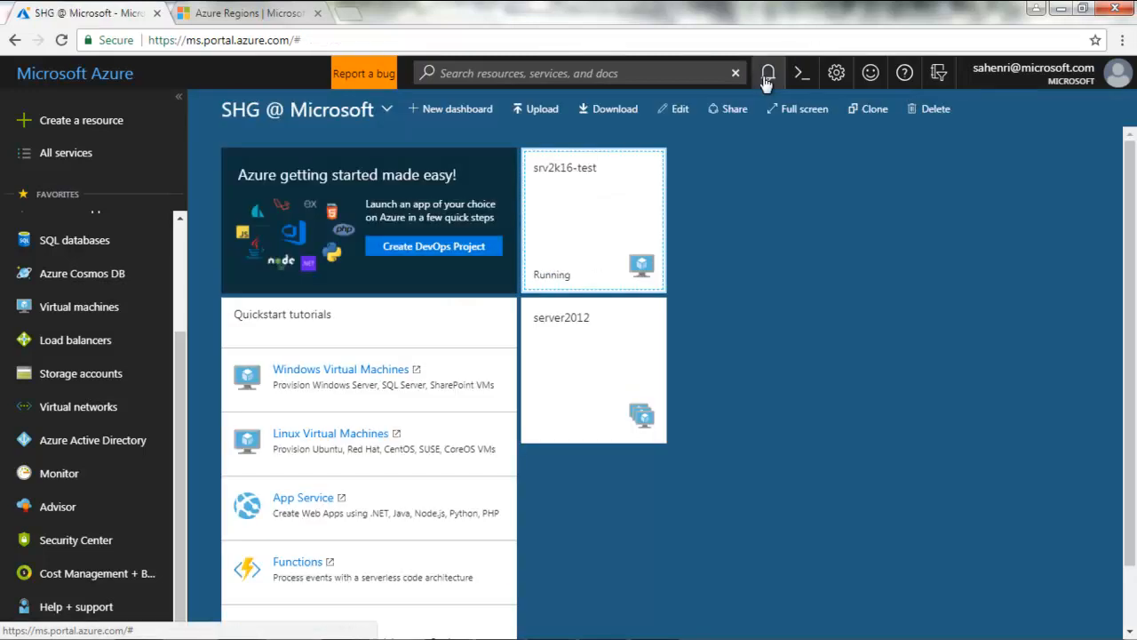
click(769, 75)
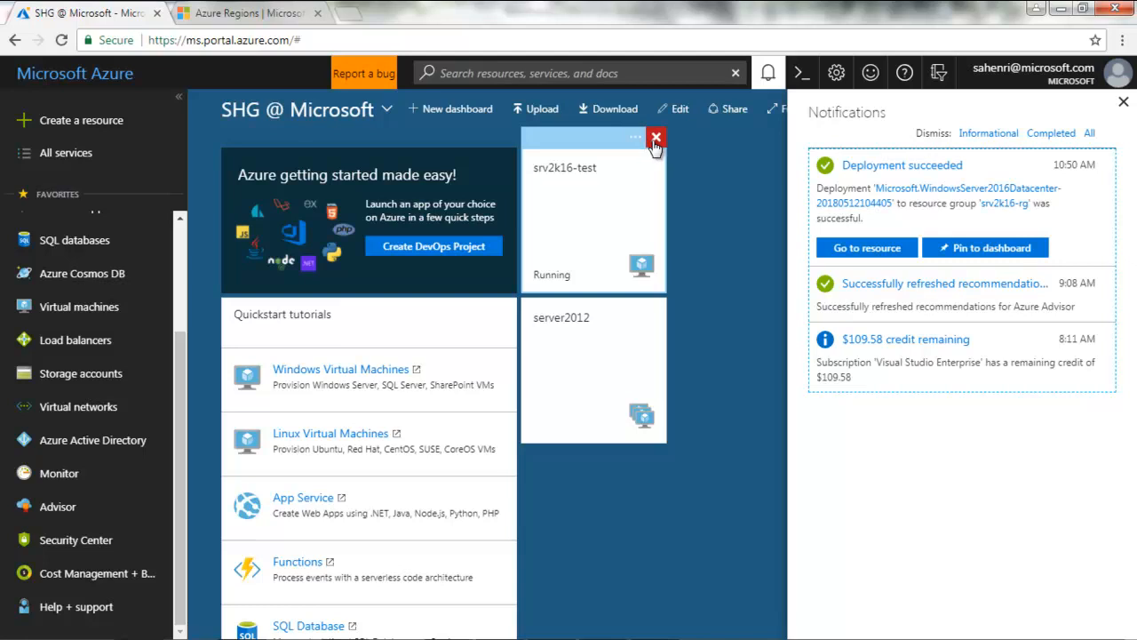
click(654, 140)
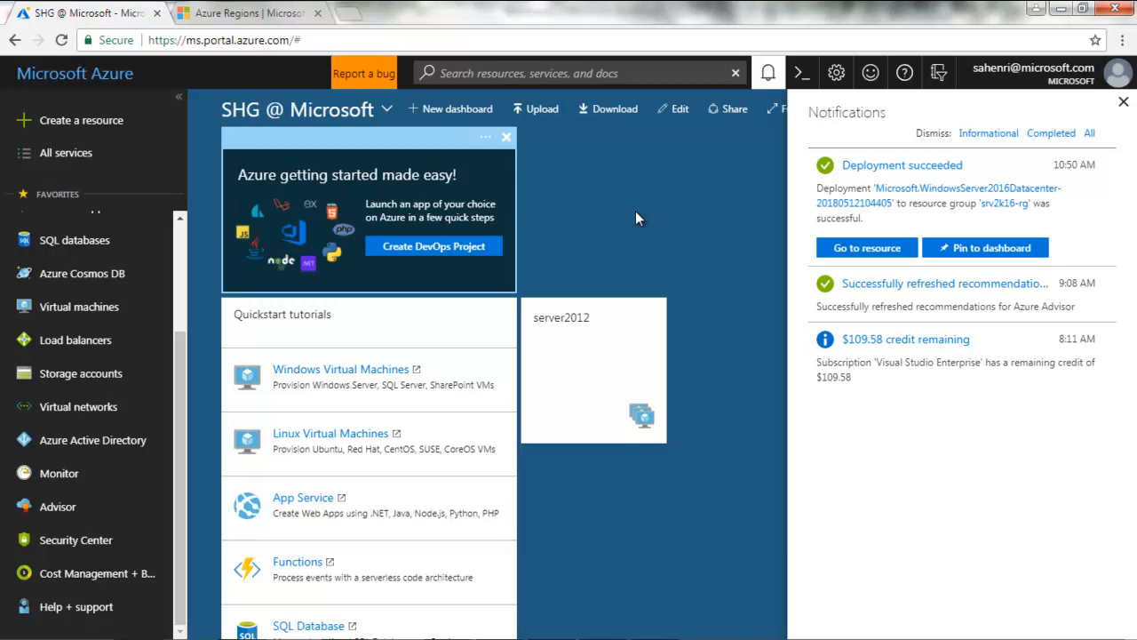
click(969, 251)
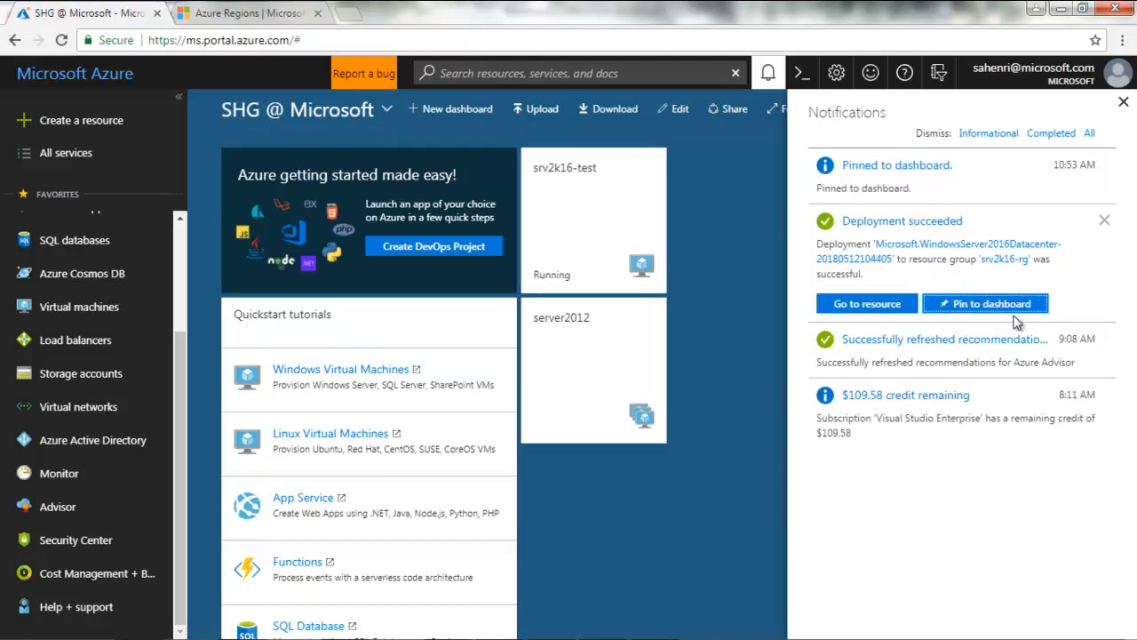
click(1125, 105)
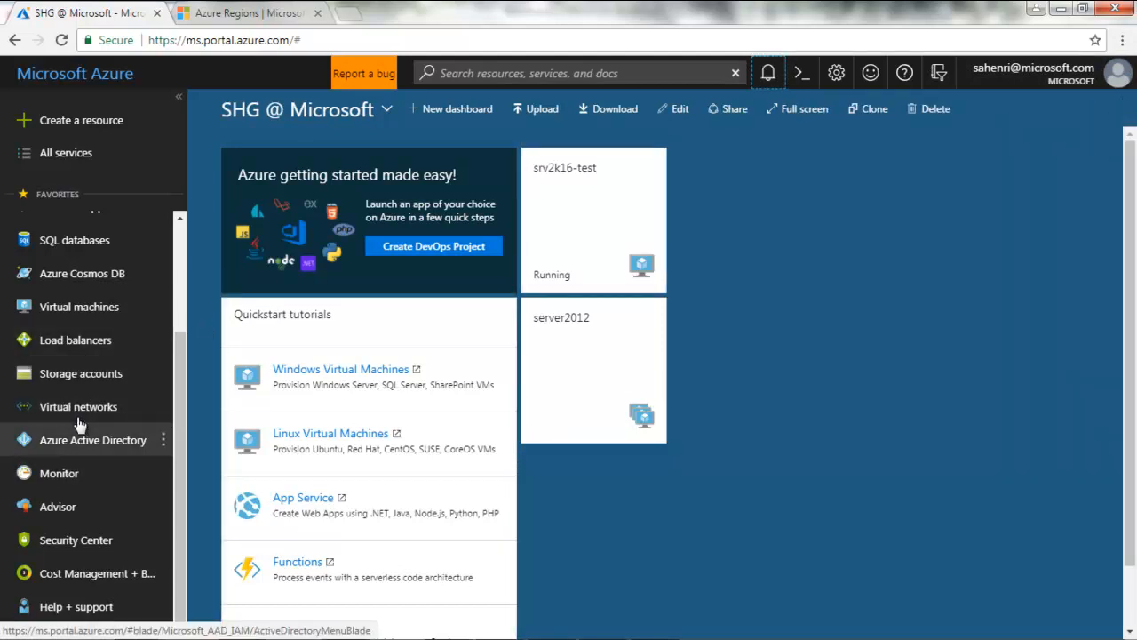
Open srv2k16-test from its dashboard tile and view its Networking page with the default-allow-rdp rule
click(99, 313)
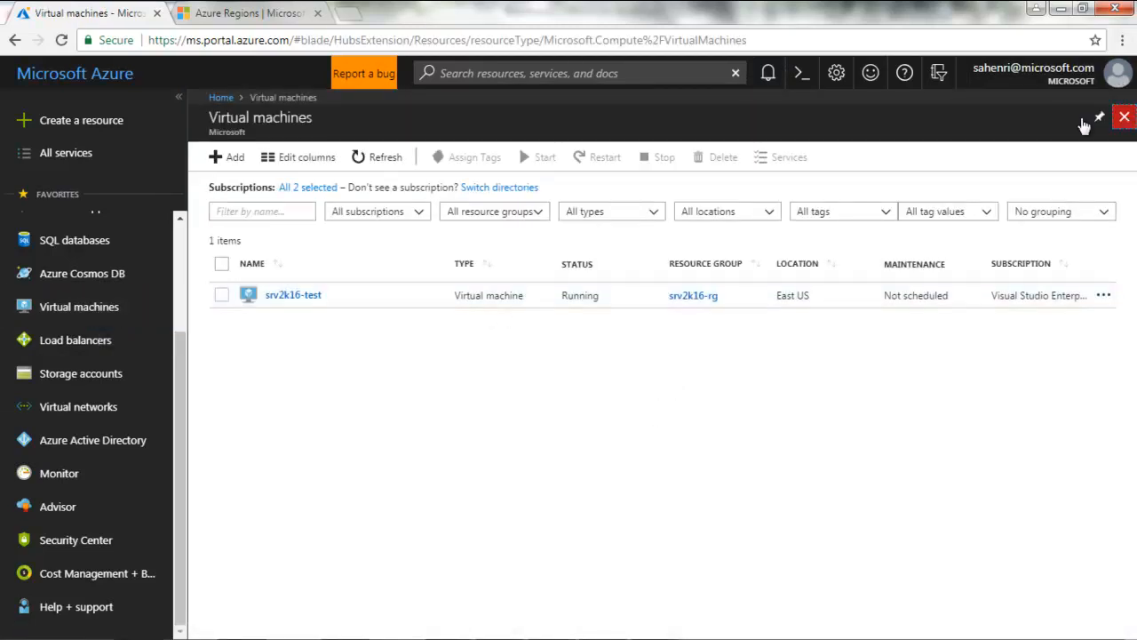
click(1124, 116)
click(616, 206)
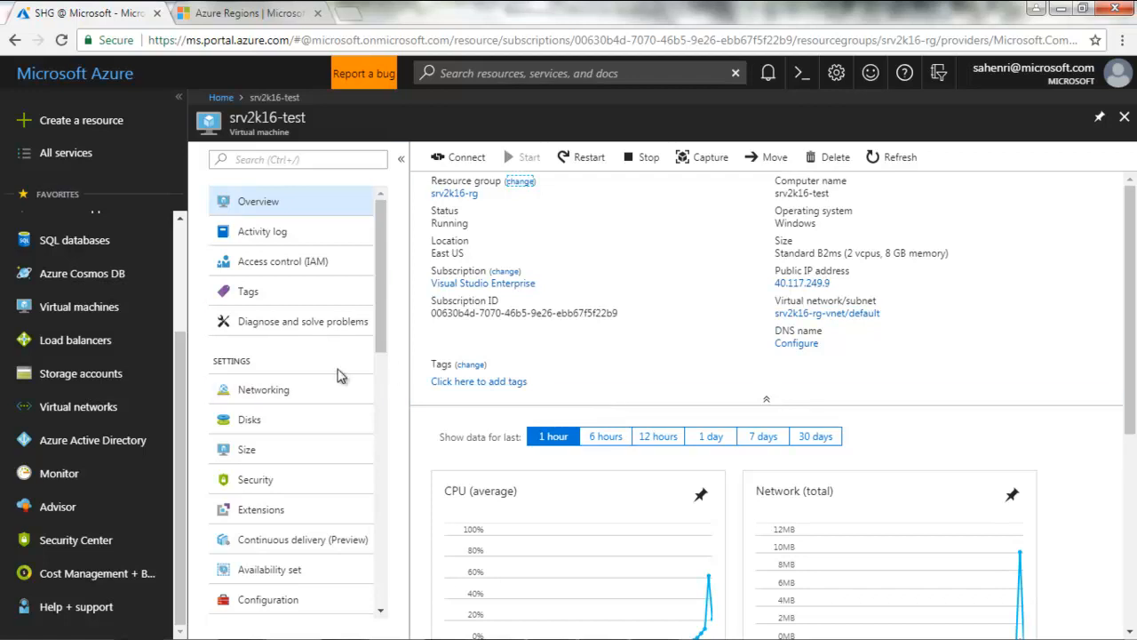
click(279, 396)
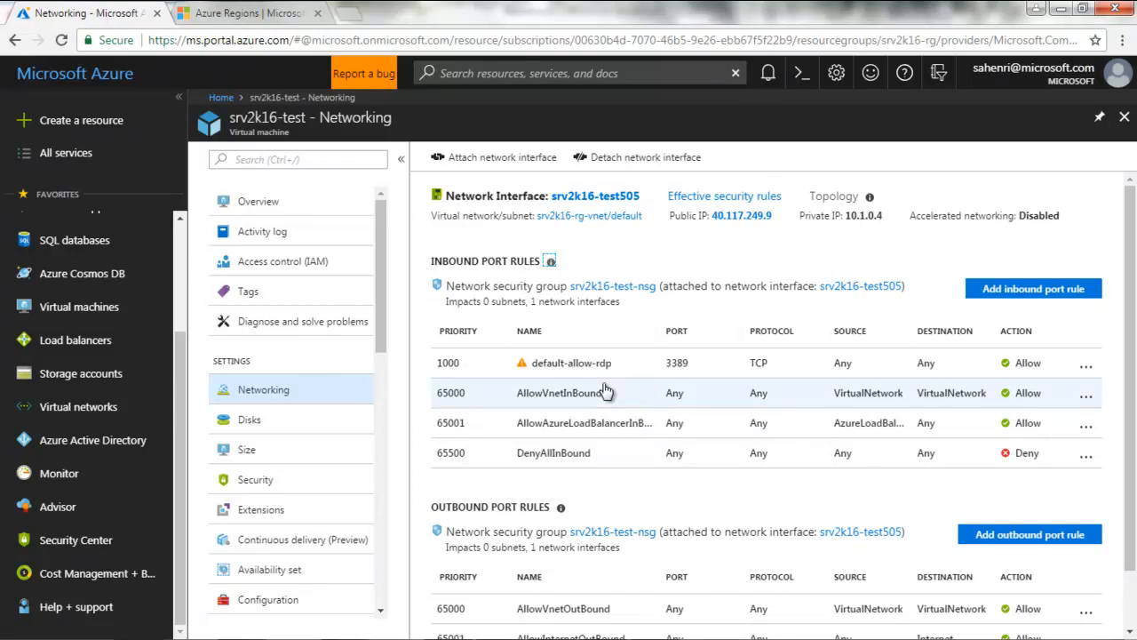
Open the srv2k16-test-nsg network security group linked on the Networking page
click(619, 288)
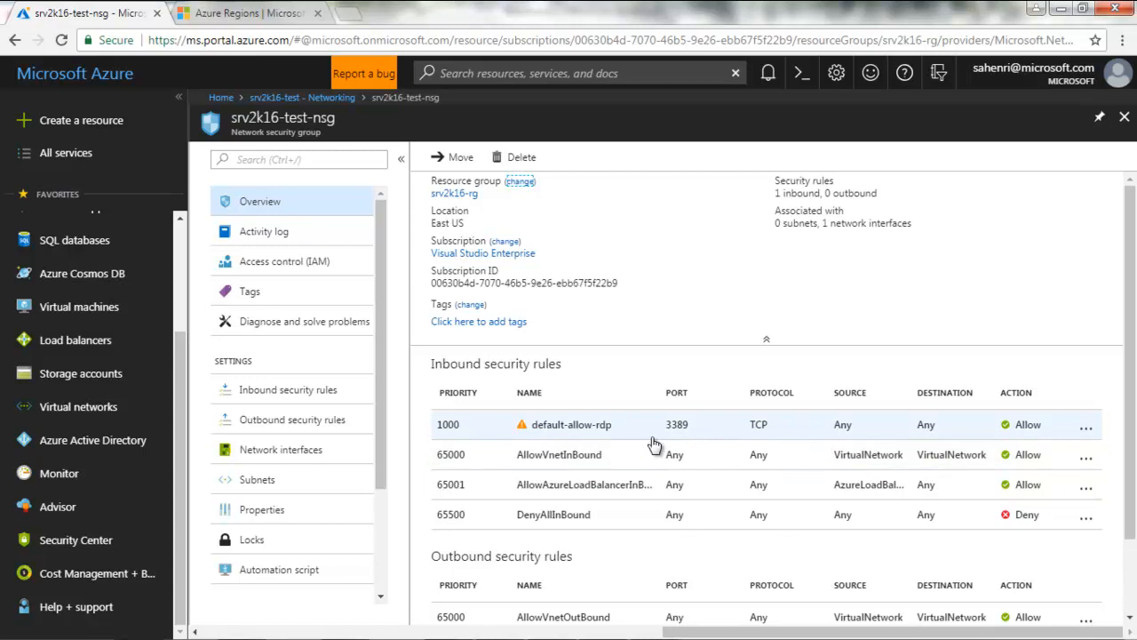
Review srv2k16-test-nsg's inbound and outbound rules, then reopen the srv2k16-test VM overview
click(258, 400)
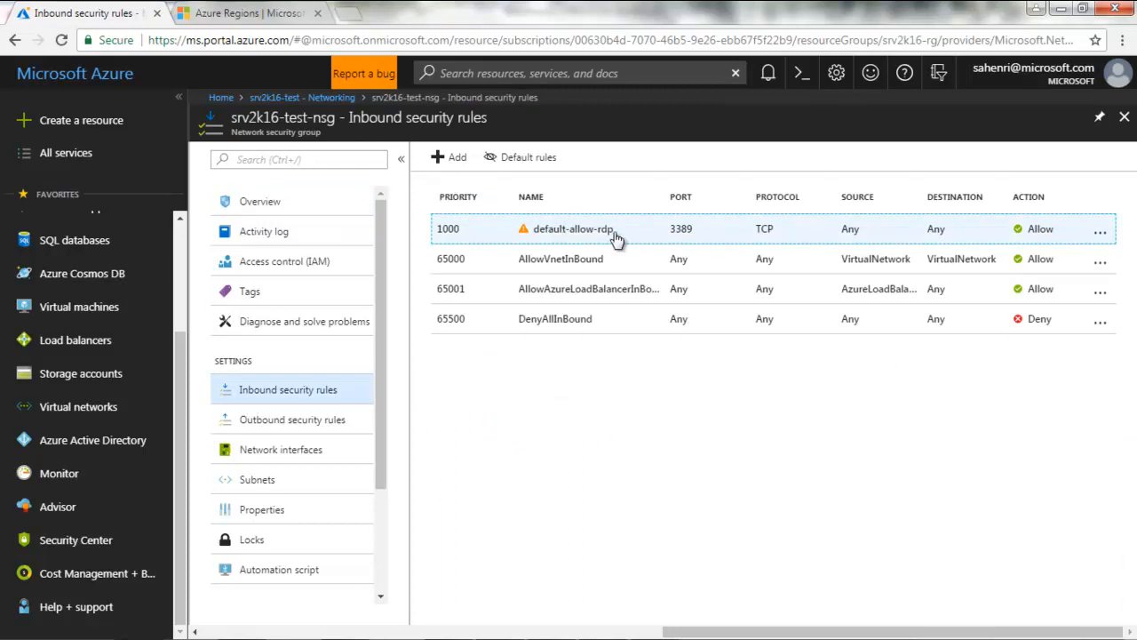
click(304, 425)
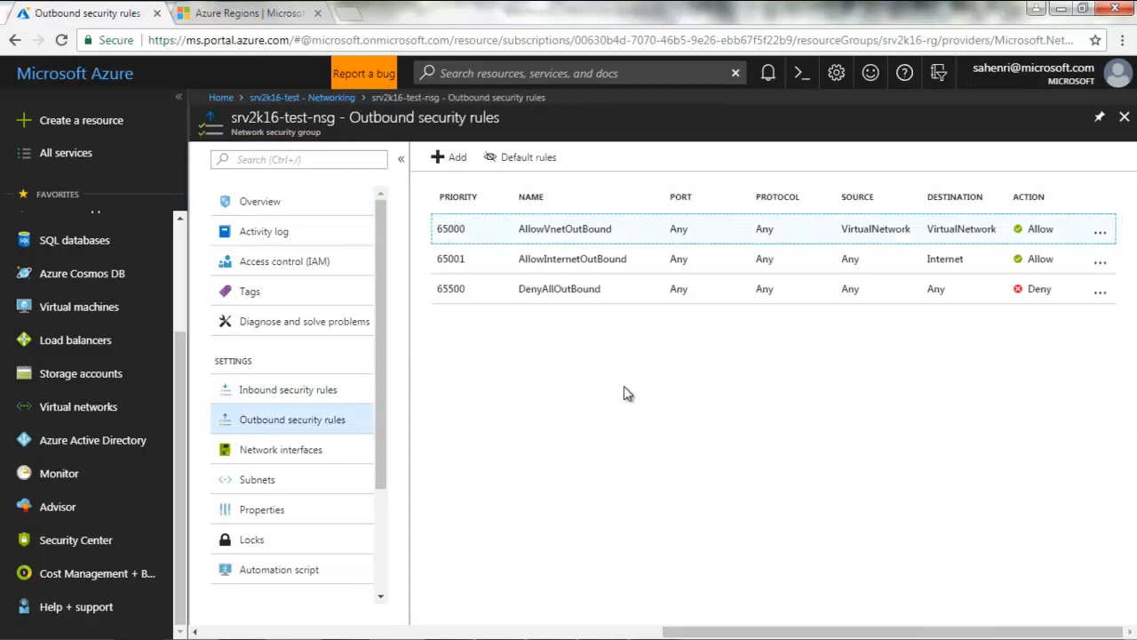
click(1124, 117)
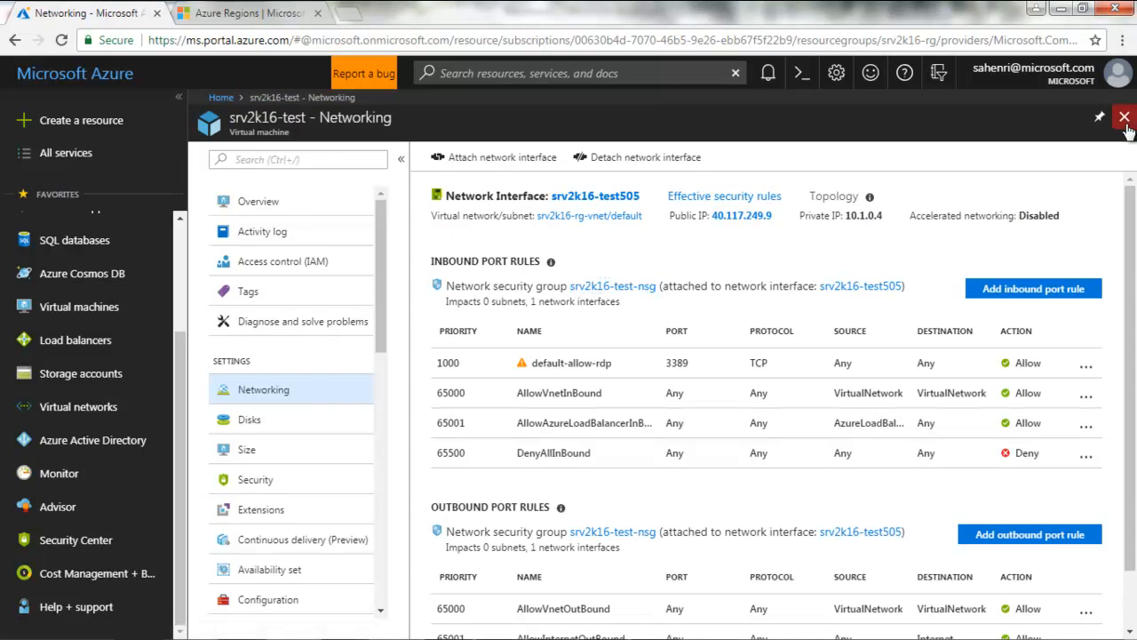
click(1125, 118)
click(592, 223)
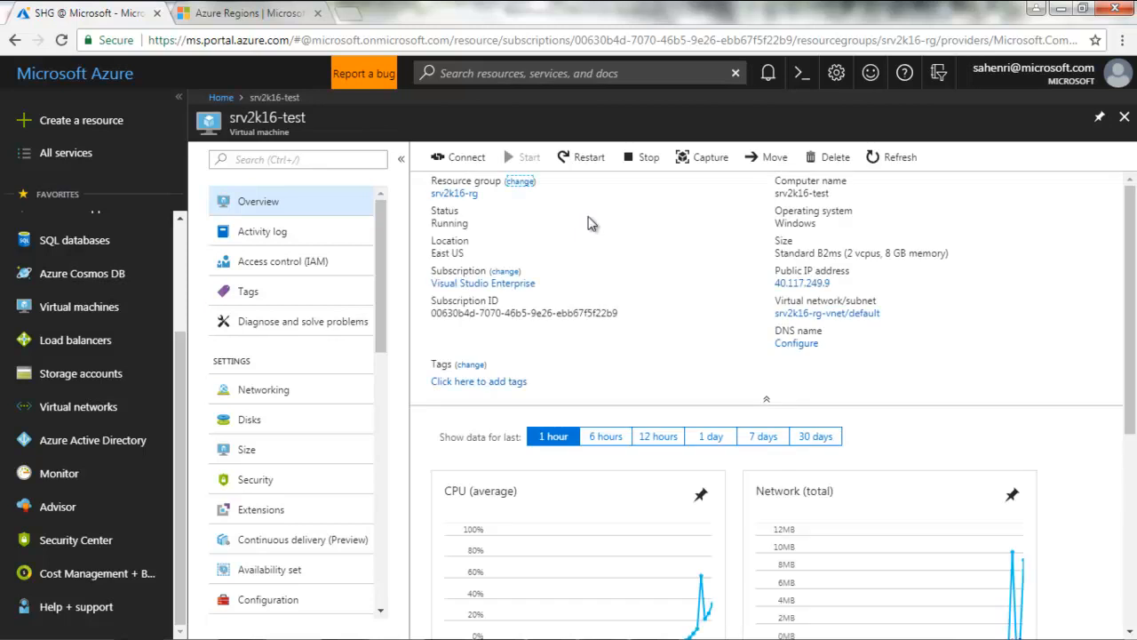
Download the srv2k16-test.rdp file for 40.117.249.9 port 3389 and open it
click(457, 157)
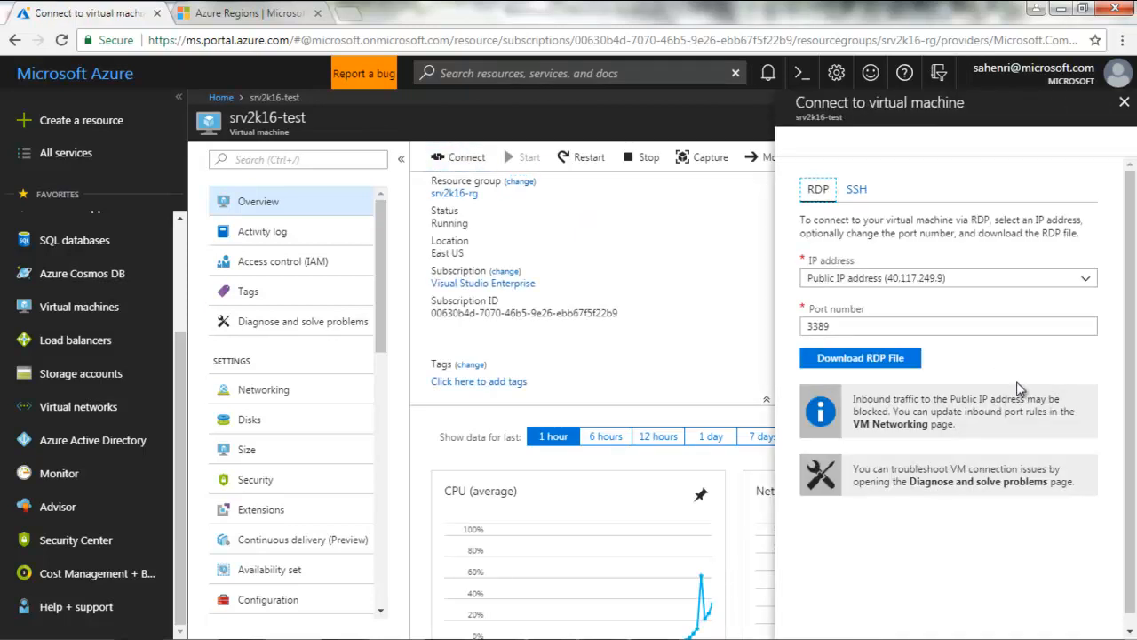
click(859, 192)
click(818, 193)
click(845, 362)
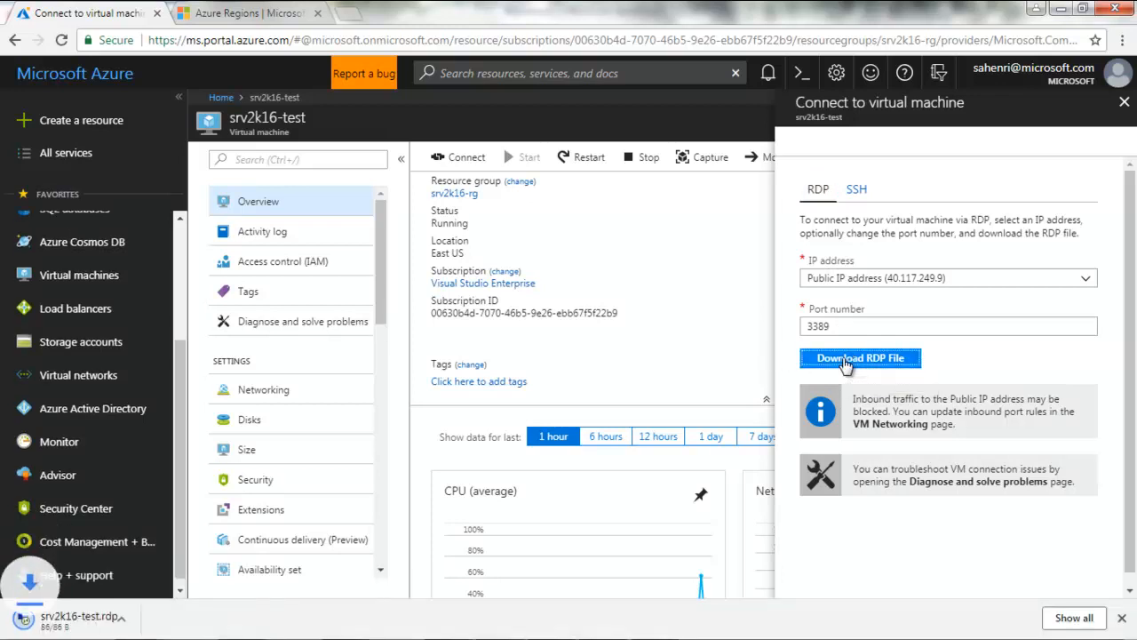
click(51, 622)
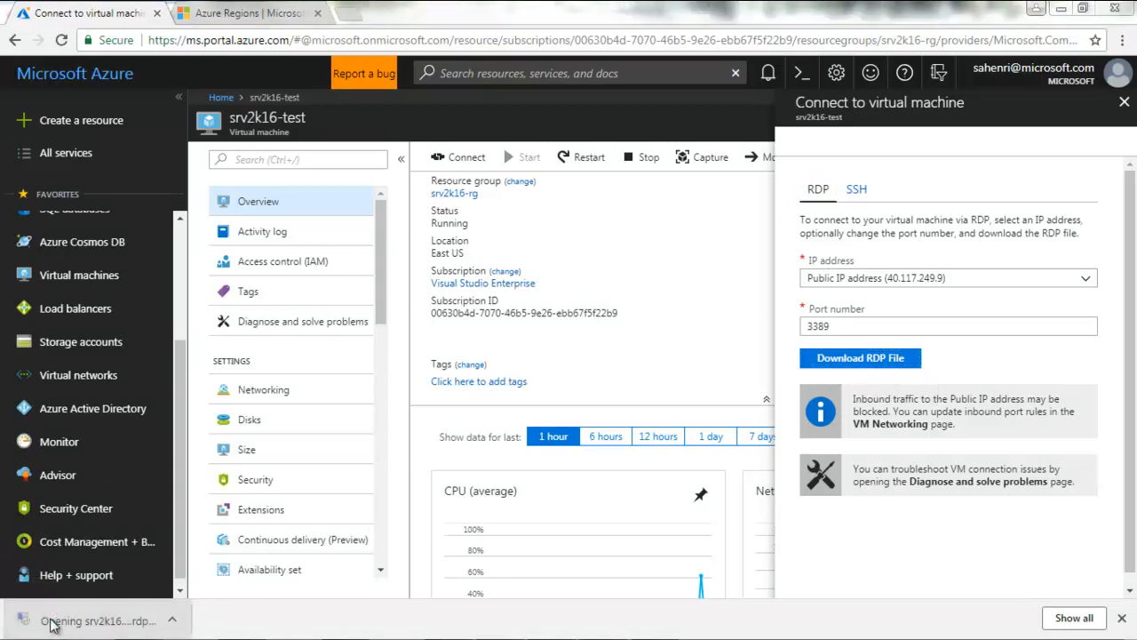
Connect to 40.117.249.9 with the admin user name and password, accepting the certificate
click(665, 419)
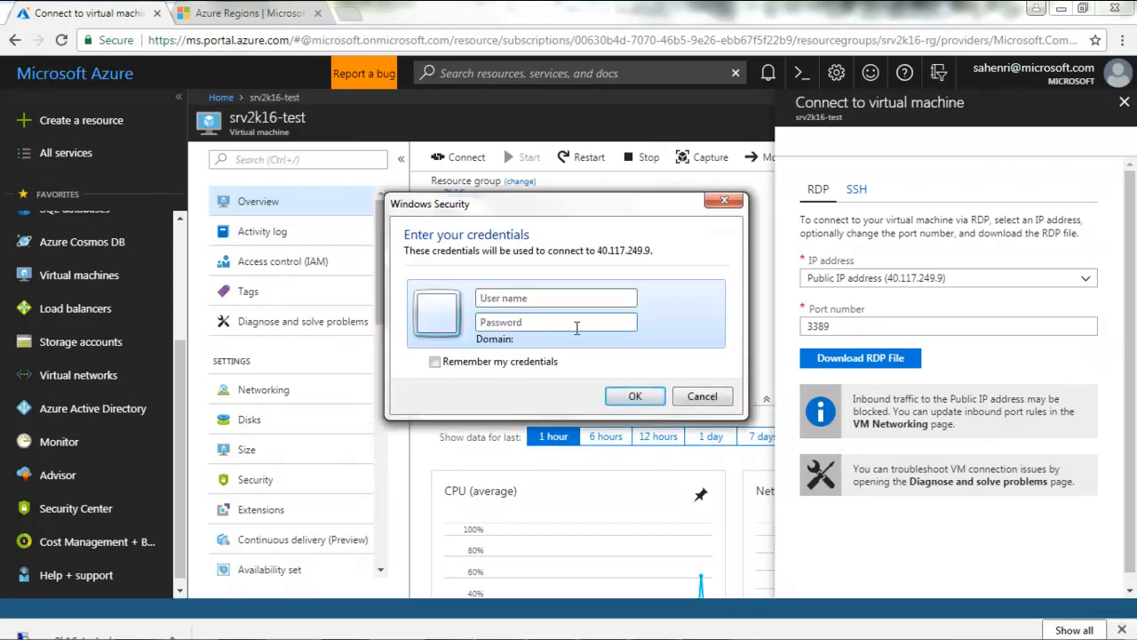
text(sysadmin)
click(556, 325)
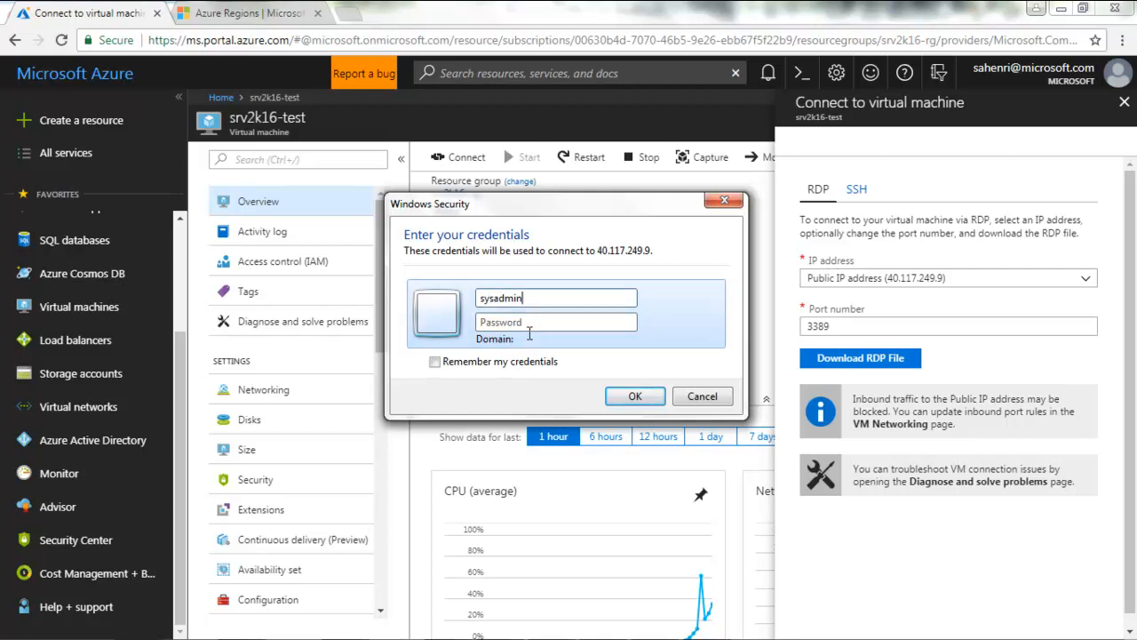
text(*)
click(634, 396)
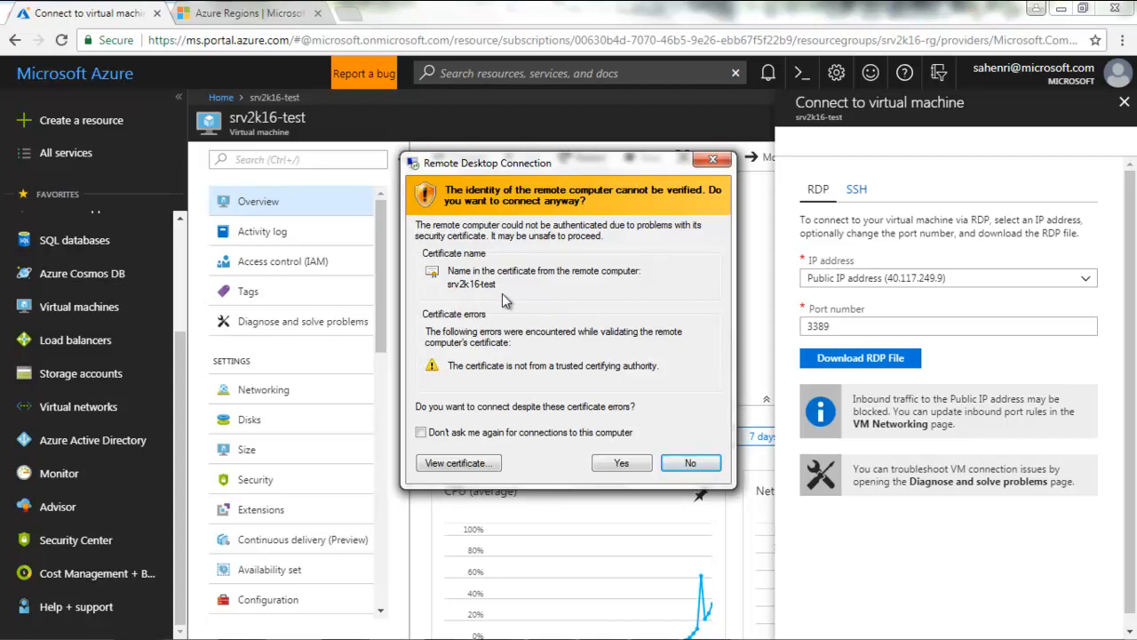
click(621, 463)
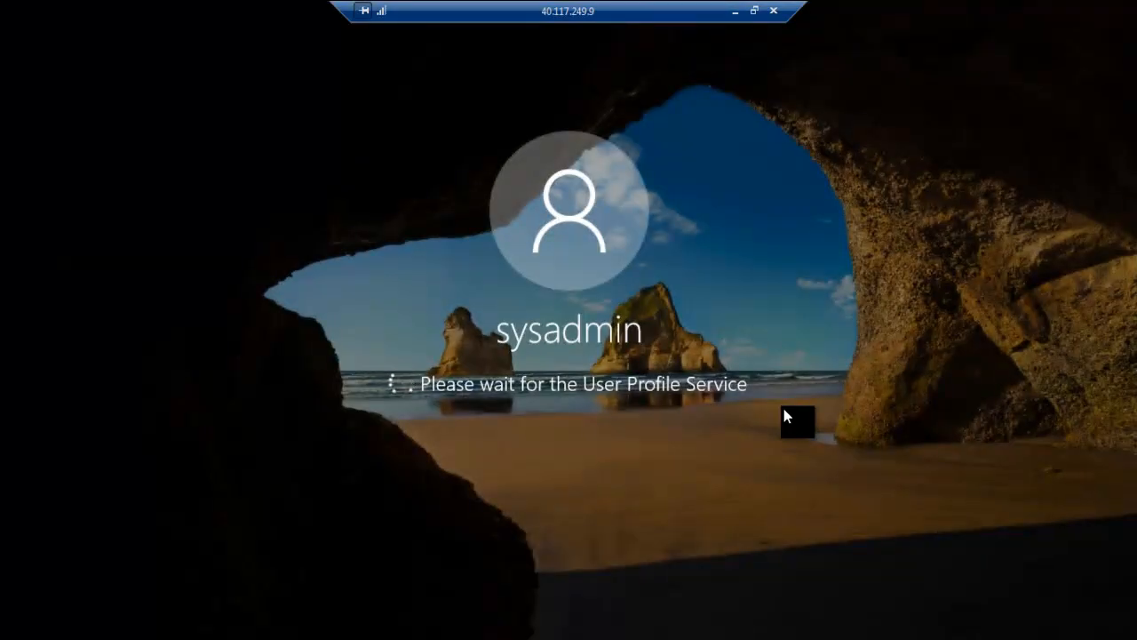
Minimize the full-screen remote session, briefly restore it, then minimize it again
click(735, 11)
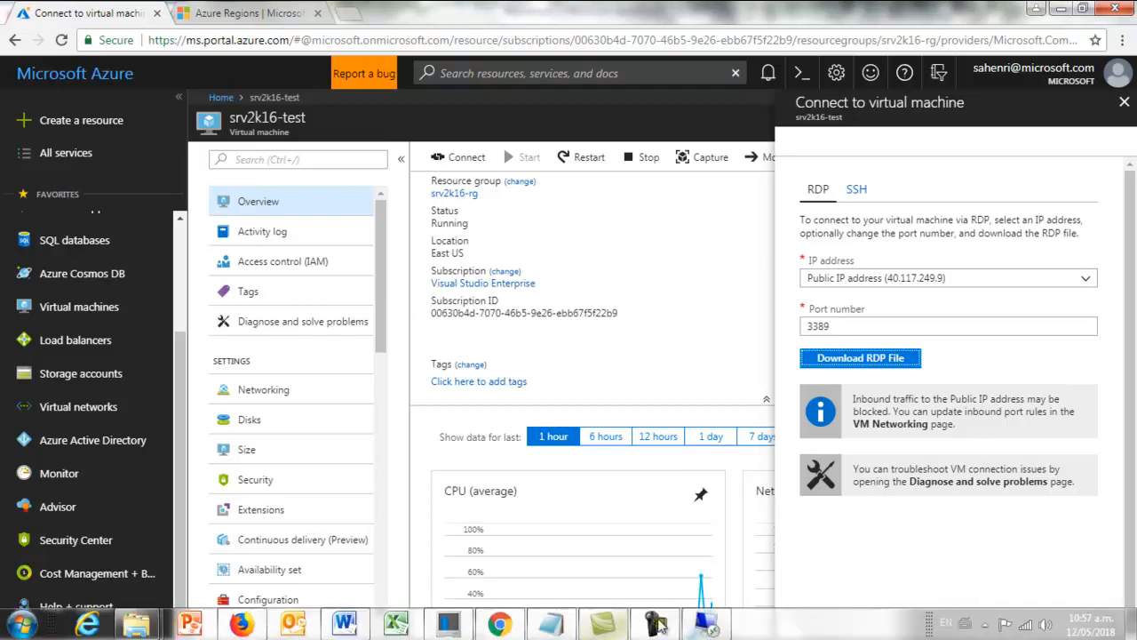
click(706, 625)
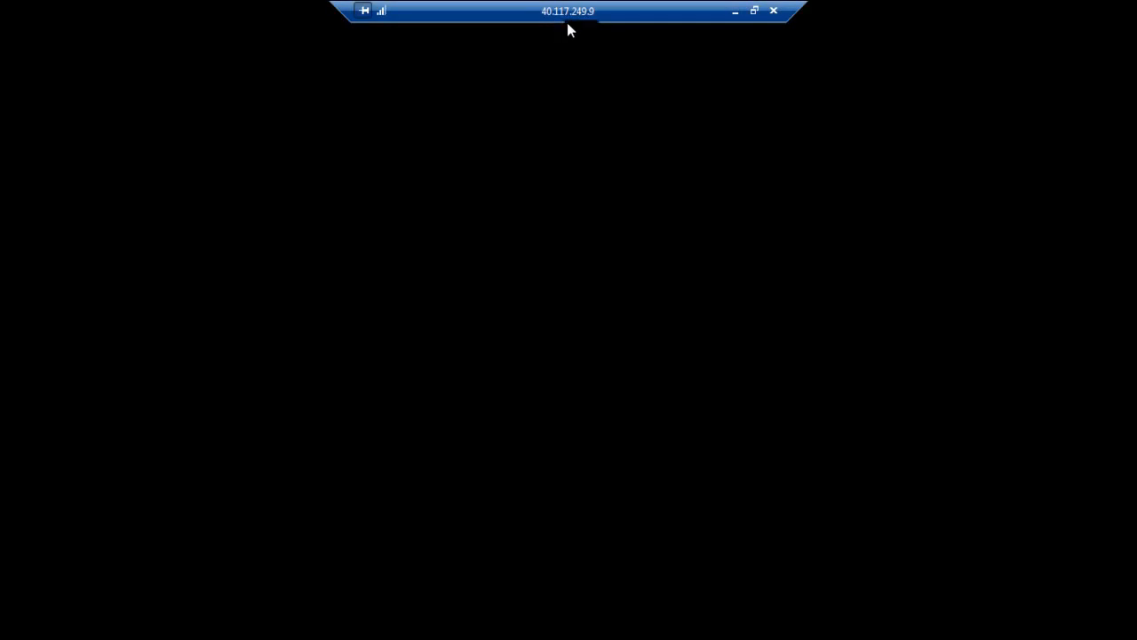
click(737, 18)
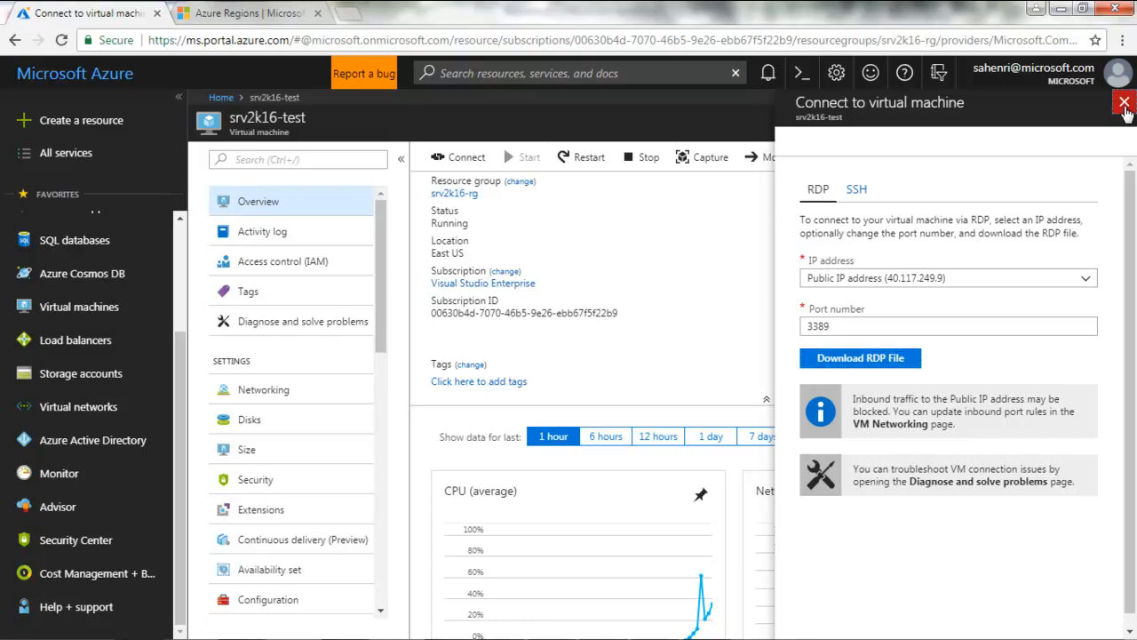
Close the Connect pane and list the resource groups from the sidebar
click(1124, 105)
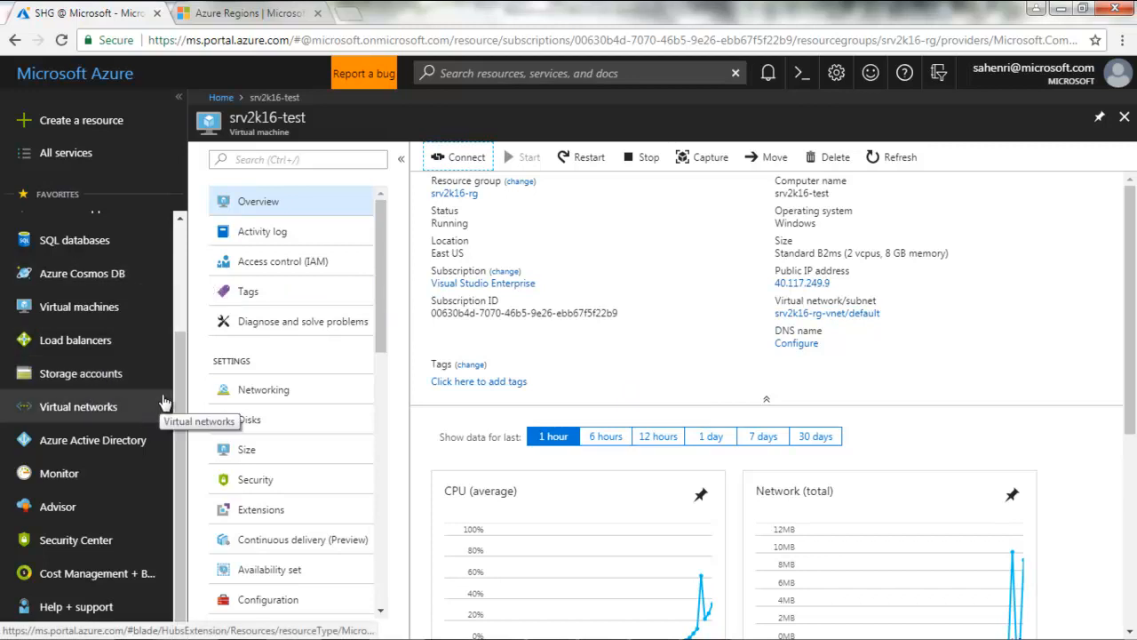
drag(174, 364, 181, 278)
click(110, 280)
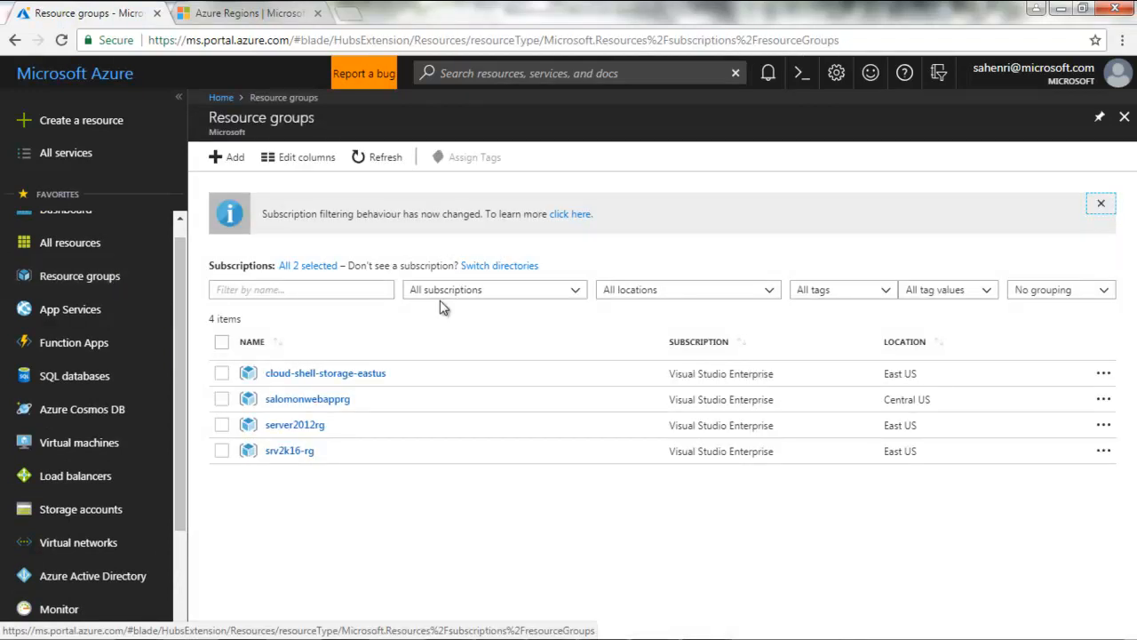
View srv2k16-rg's eight resources, then switch back to the remote session's Server Manager
click(295, 457)
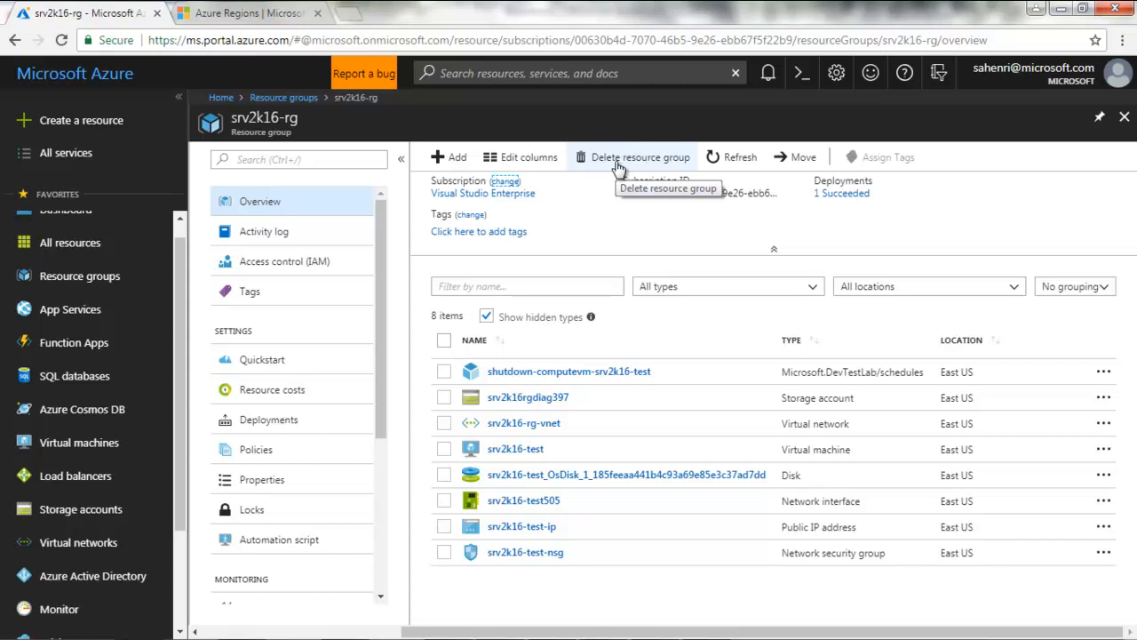
mouse_move(637, 631)
click(711, 624)
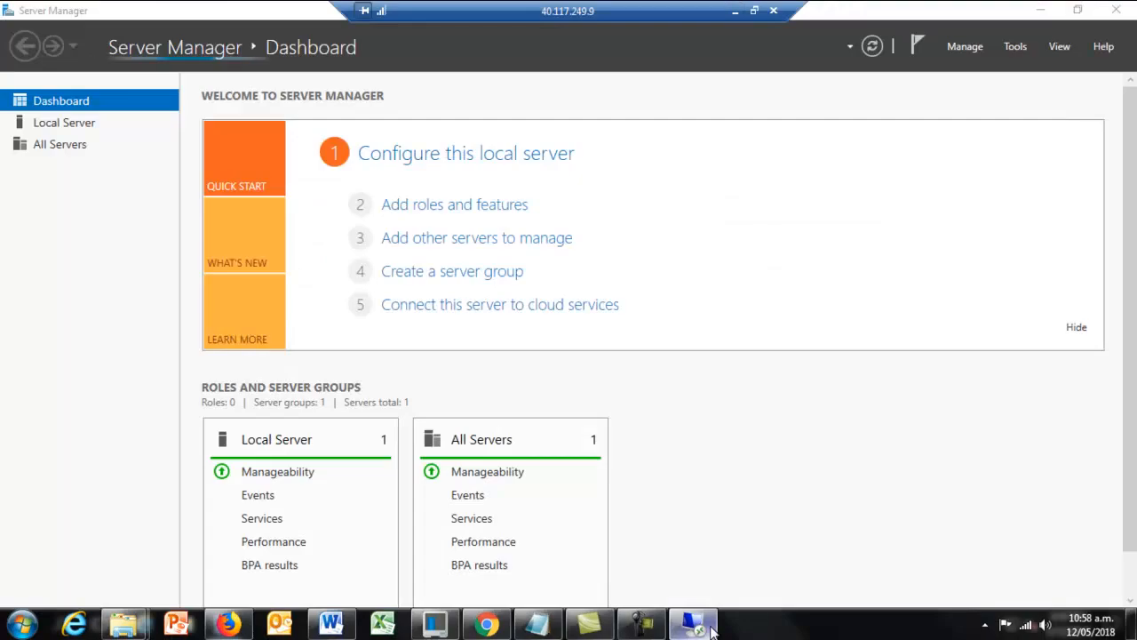
Close Server Manager on the remote server and minimize the RDP session to 40.117.249.9, returning to the srv2k16-rg overview
click(1121, 12)
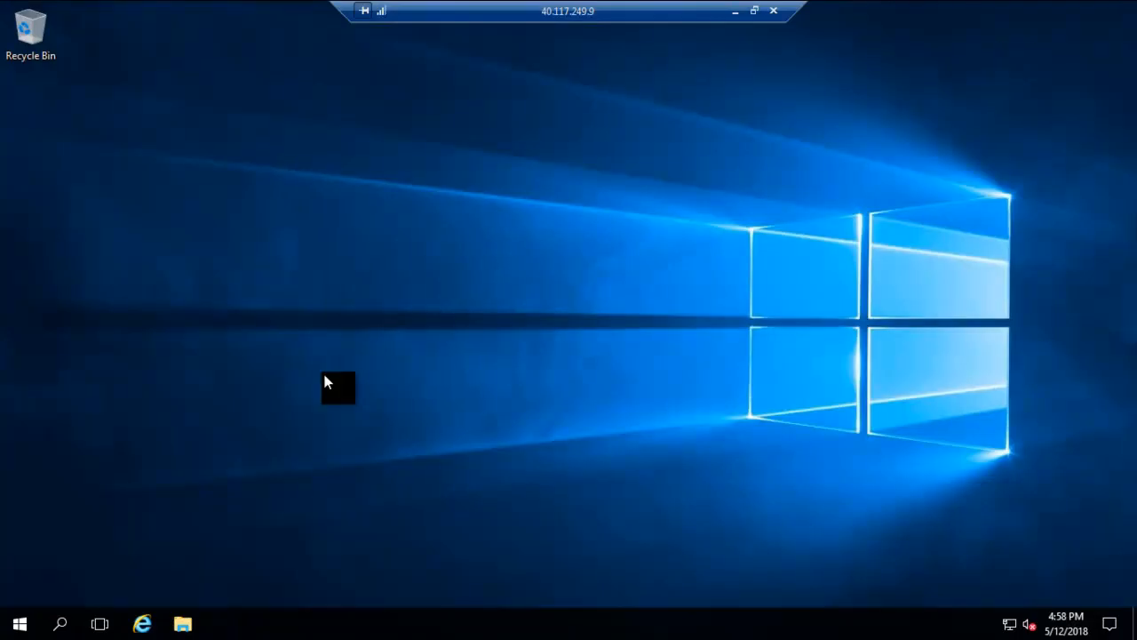
click(20, 624)
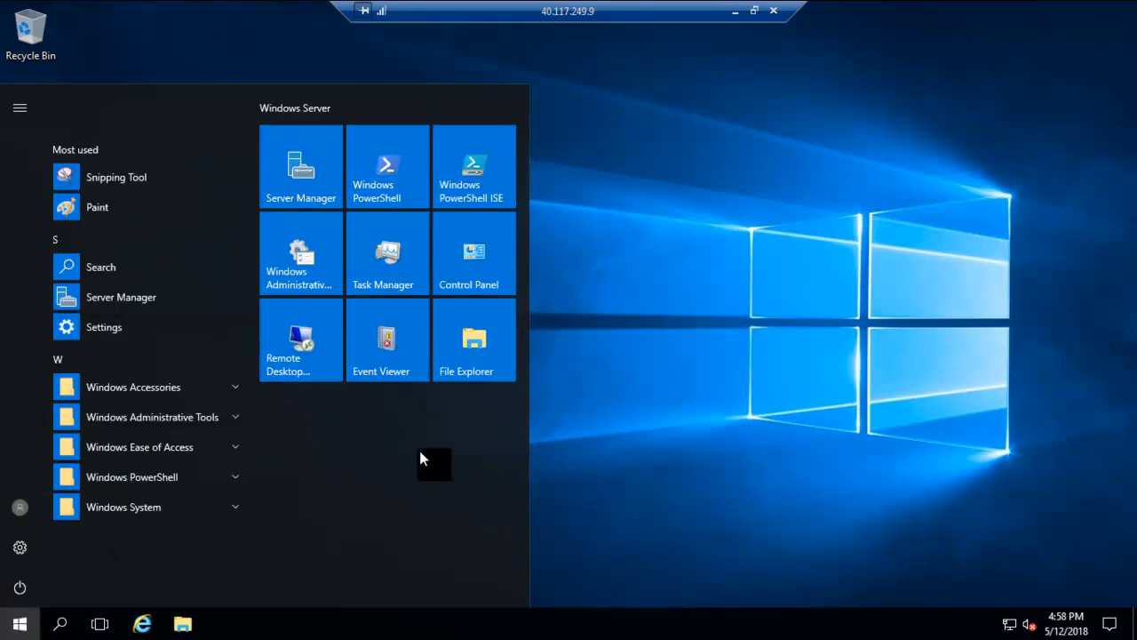
click(792, 248)
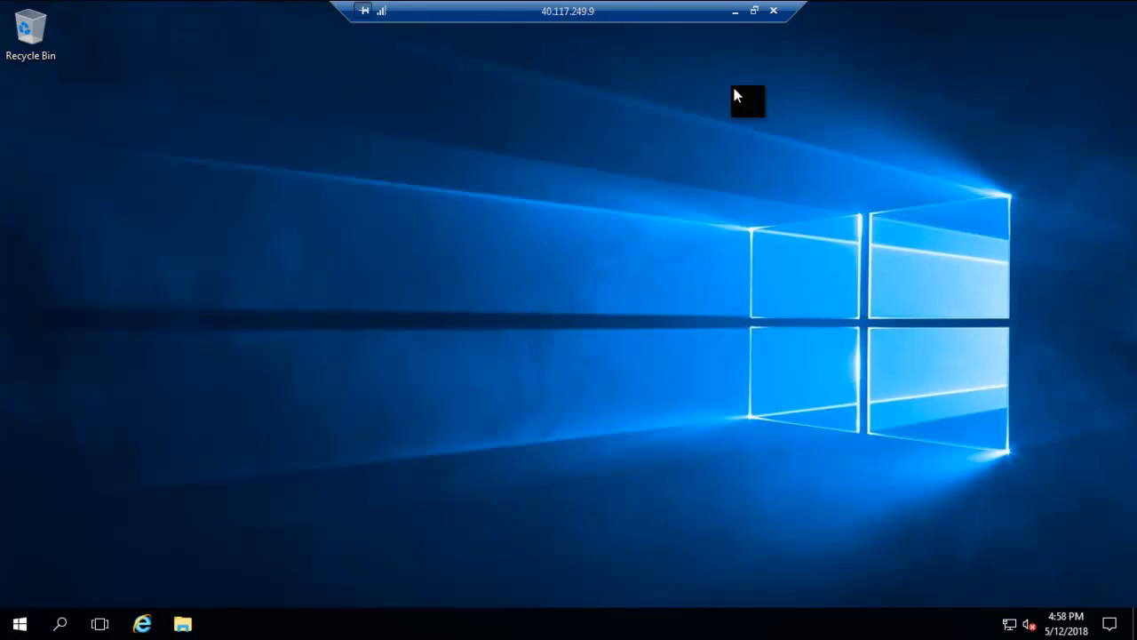
click(735, 14)
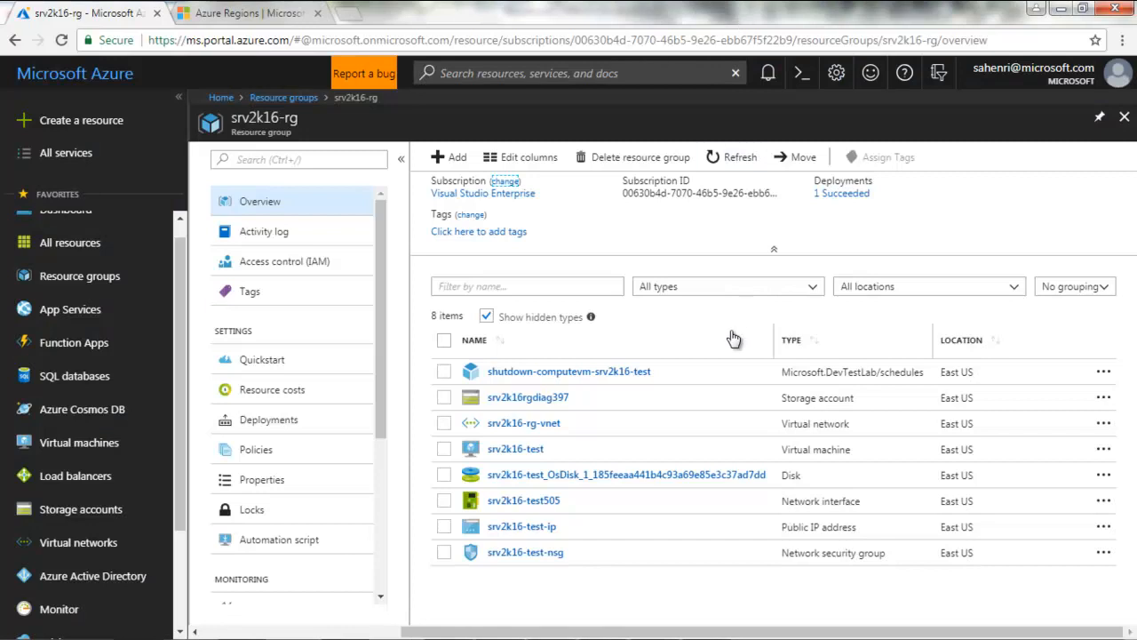